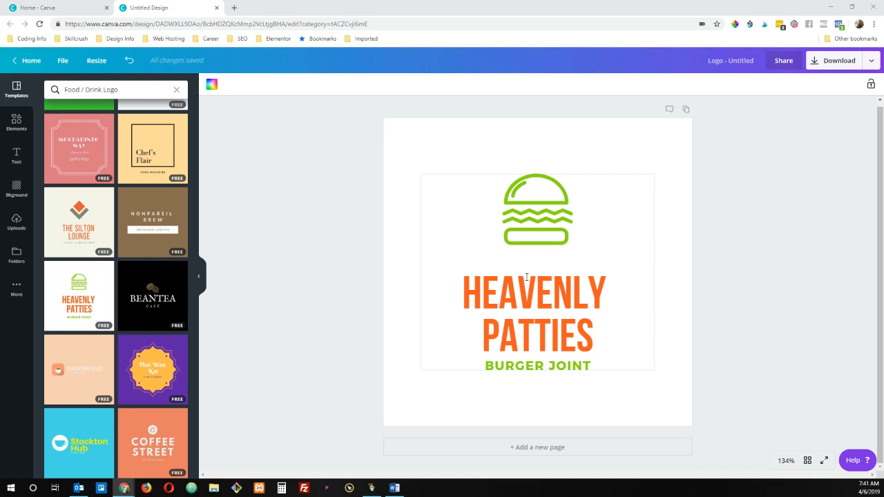
Step: Enlarge the grouped Heavenly Patties logo by its corners until its frame spans the full page width
{"action": "left_click", "coordinate": [458, 206]}
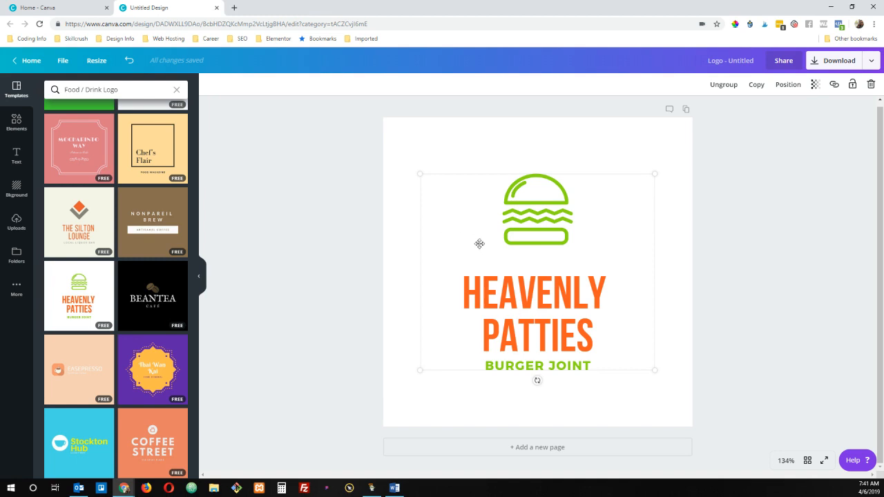
{"action": "left_click", "coordinate": [392, 229]}
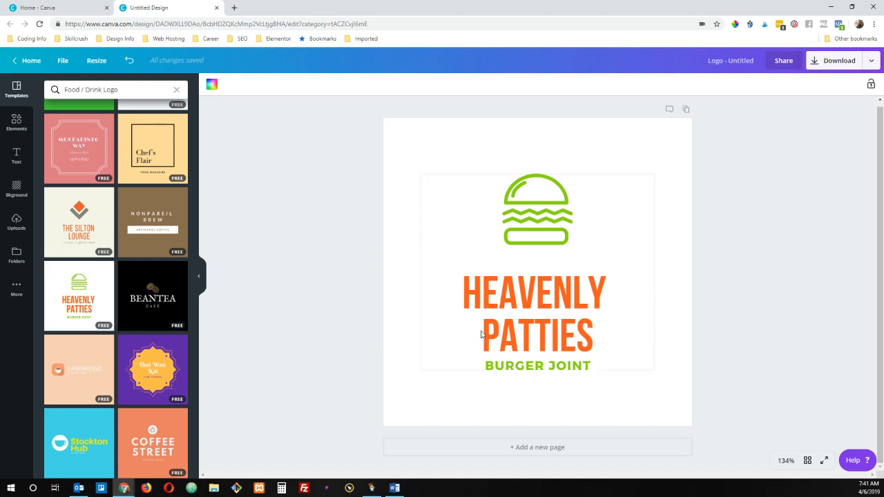
{"action": "left_click", "coordinate": [457, 207]}
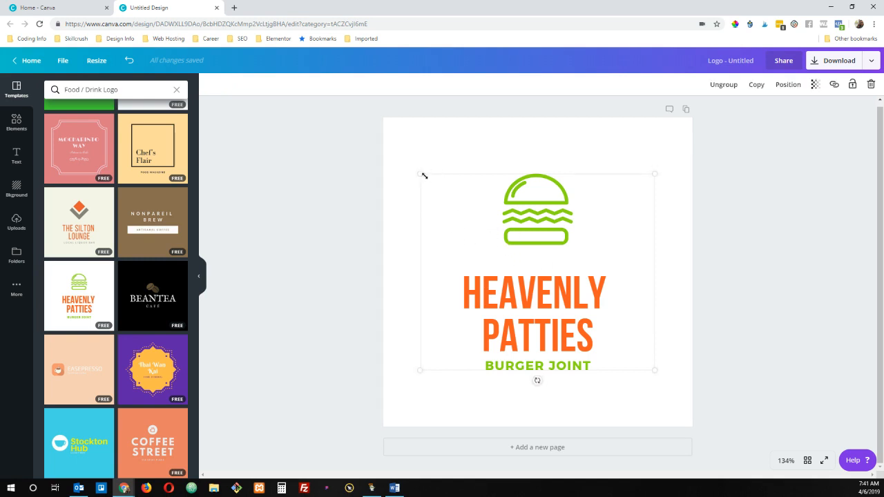
{"action": "left_click_drag", "start_coordinate": [420, 173], "coordinate": [386, 137]}
{"action": "left_click_drag", "start_coordinate": [410, 355], "coordinate": [410, 332]}
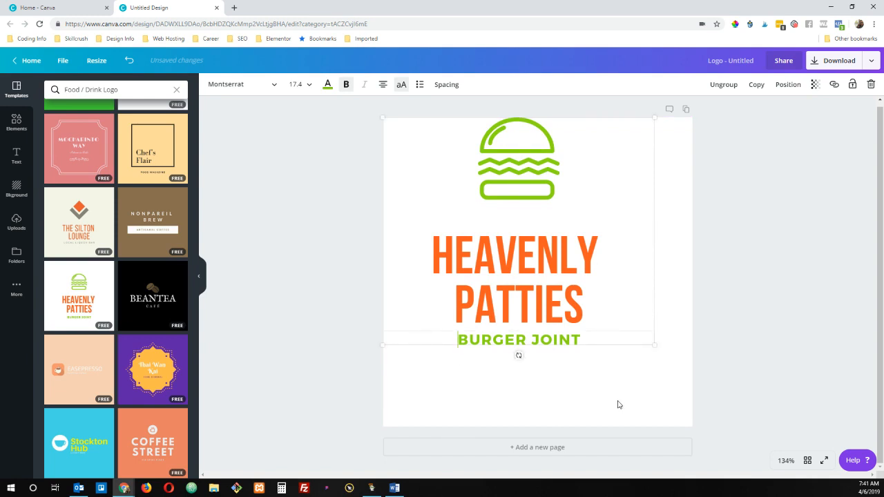
{"action": "left_click_drag", "start_coordinate": [653, 344], "coordinate": [678, 397]}
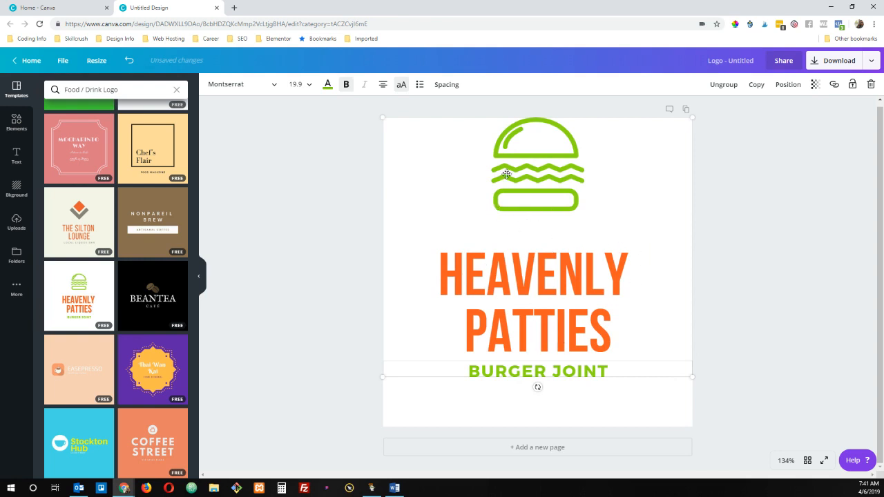
Step: Align the logo group to the middle and center of the page
{"action": "left_click", "coordinate": [785, 86]}
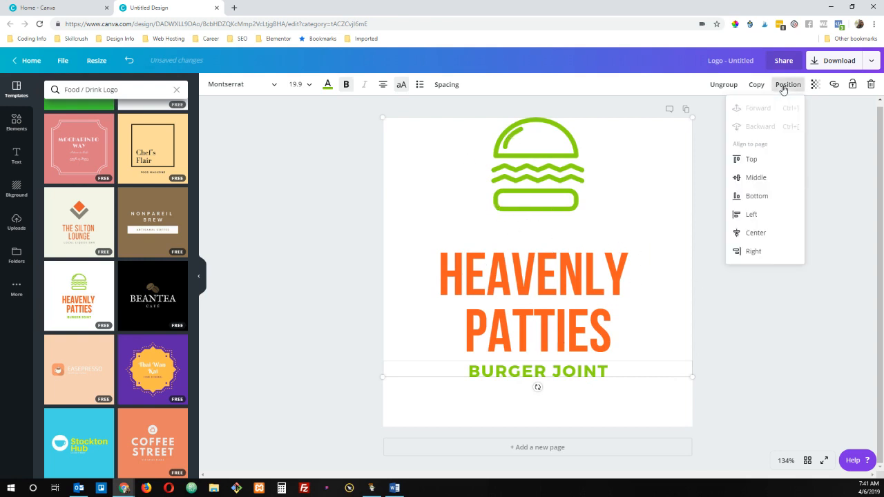
{"action": "left_click", "coordinate": [758, 179]}
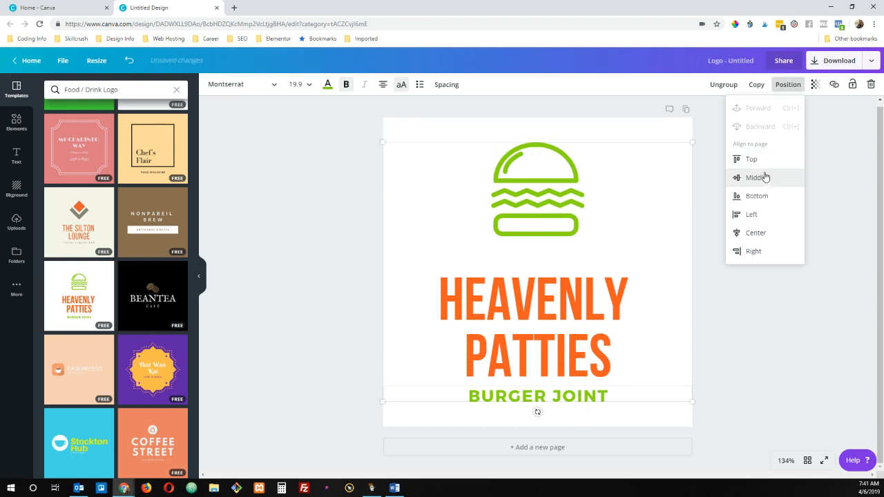
{"action": "left_click", "coordinate": [739, 233]}
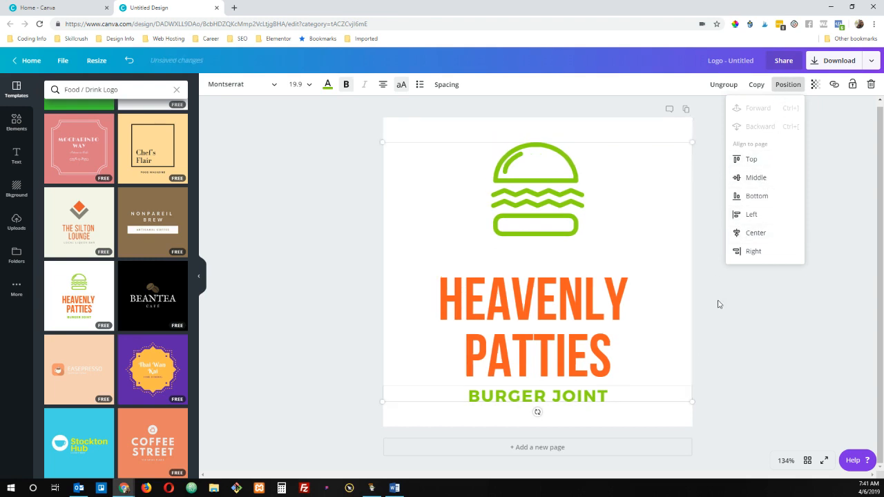
{"action": "left_click", "coordinate": [746, 371]}
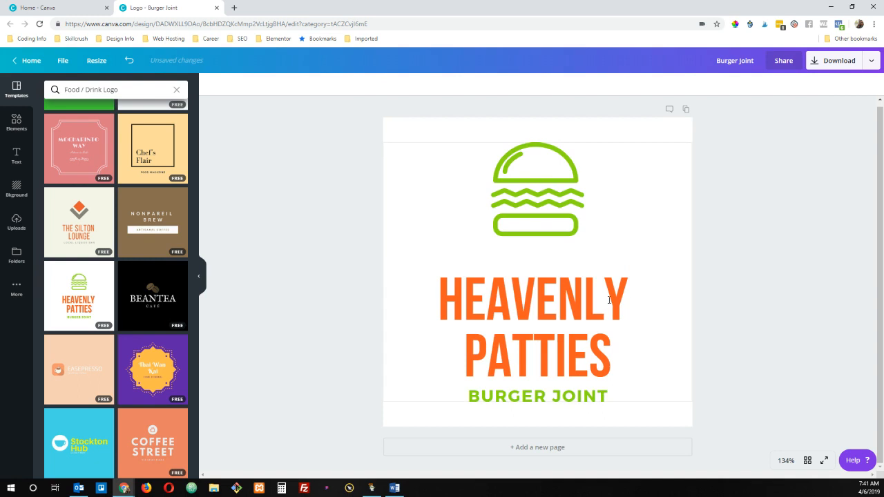
Step: Ungroup the logo and nudge the burger icon down until it sits just above the HEAVENLY text
{"action": "left_click", "coordinate": [548, 182]}
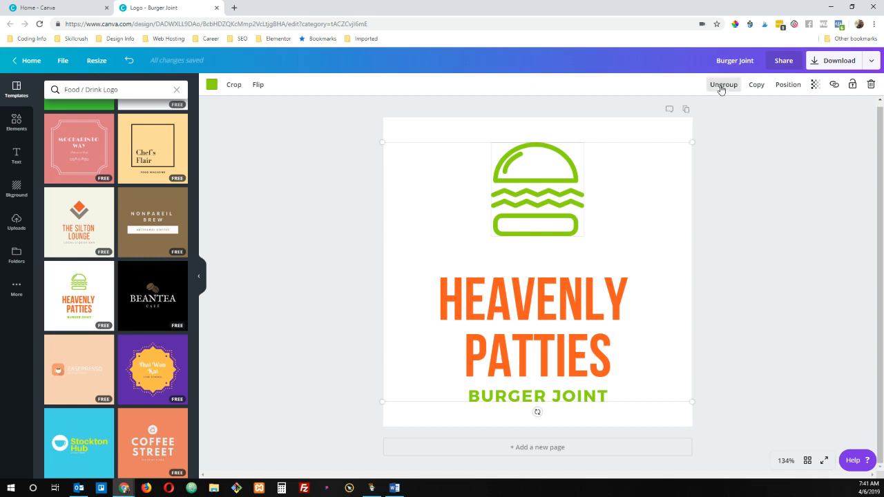
{"action": "left_click", "coordinate": [720, 86]}
{"action": "left_click", "coordinate": [559, 181]}
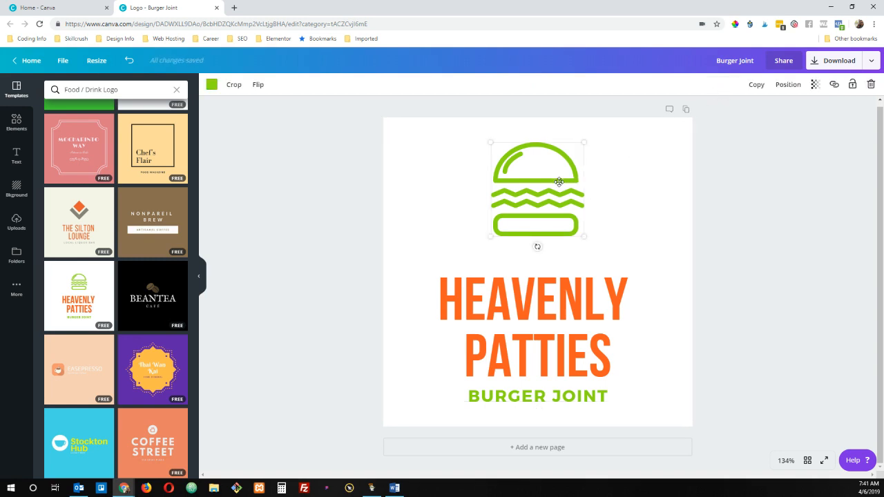
{"action": "key", "text": "Down"}
{"action": "key", "text": "Down"}
{"action": "key", "text": "Down"}
{"action": "key", "text": "Down"}
{"action": "key", "text": "Down"}
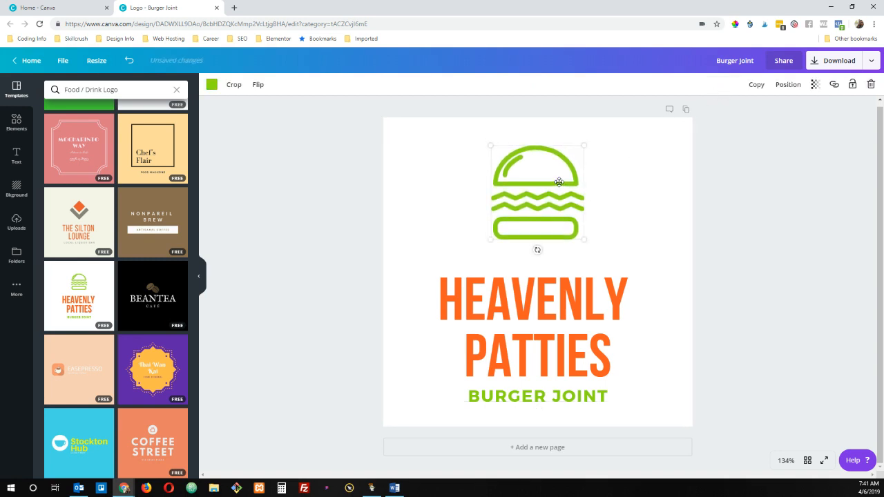
{"action": "key", "text": "Down"}
{"action": "key", "text": "Down"}
{"action": "key", "text": "Down"}
{"action": "key", "text": "Down"}
{"action": "key", "text": "Down"}
{"action": "key", "text": "Down"}
{"action": "key", "text": "Down"}
{"action": "key", "text": "Down"}
{"action": "key", "text": "Down"}
{"action": "key", "text": "Down"}
{"action": "key", "text": "Down"}
{"action": "key", "text": "Down"}
{"action": "key", "text": "Down"}
{"action": "key", "text": "Down"}
{"action": "key", "text": "Down"}
{"action": "key", "text": "Down"}
{"action": "key", "text": "Down"}
{"action": "key", "text": "Down"}
{"action": "key", "text": "Down"}
{"action": "key", "text": "Down"}
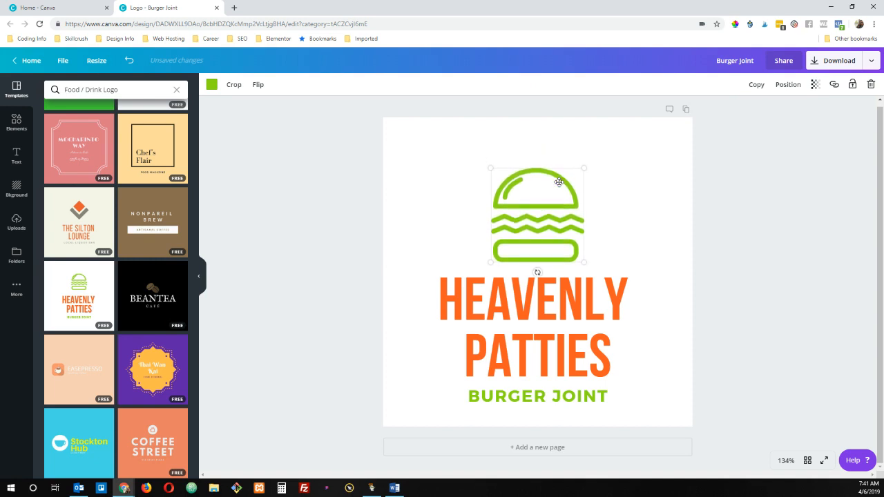
{"action": "key", "text": "Down"}
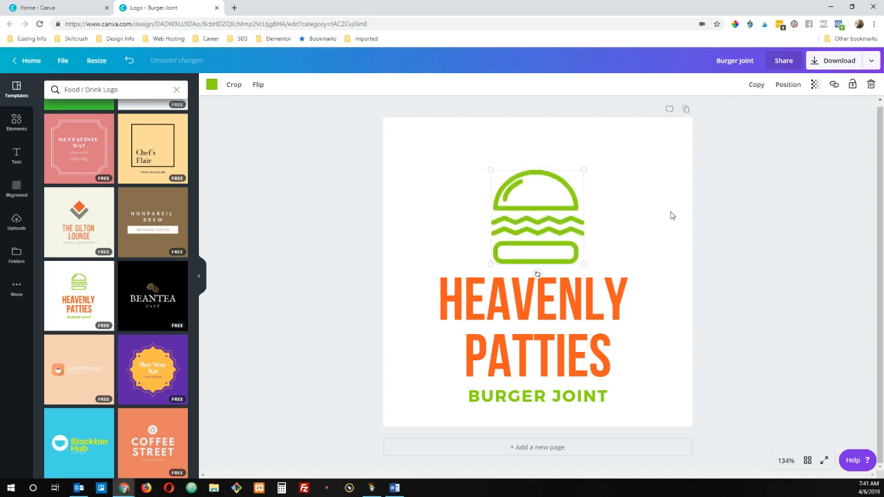
Step: Select the burger icon together with all the text and group them again
{"action": "left_click", "coordinate": [758, 152]}
{"action": "left_click_drag", "start_coordinate": [407, 161], "coordinate": [597, 366]}
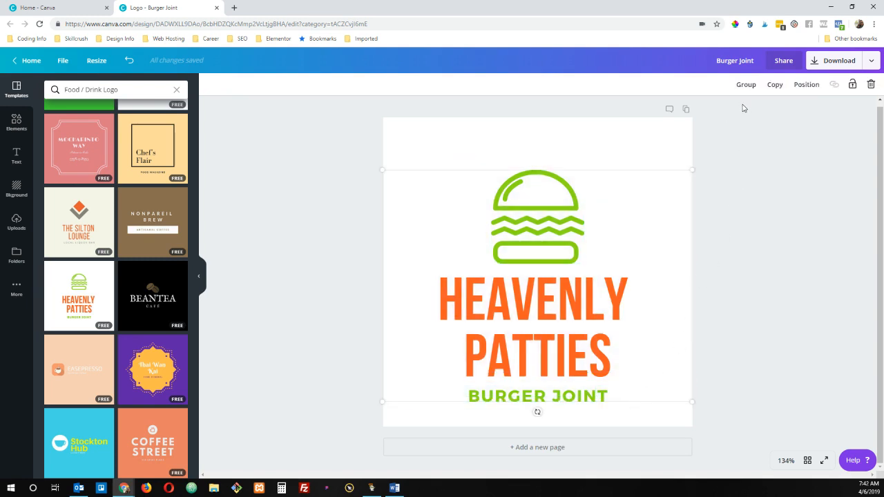
{"action": "left_click", "coordinate": [745, 86]}
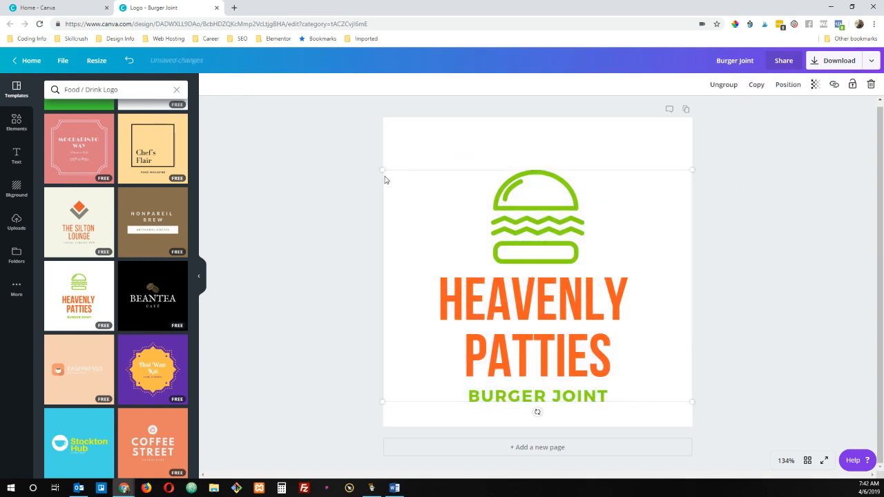
Step: Enlarge the logo group so its frame extends past both page sides, and align it to the page's middle and center
{"action": "left_click_drag", "start_coordinate": [383, 171], "coordinate": [349, 119]}
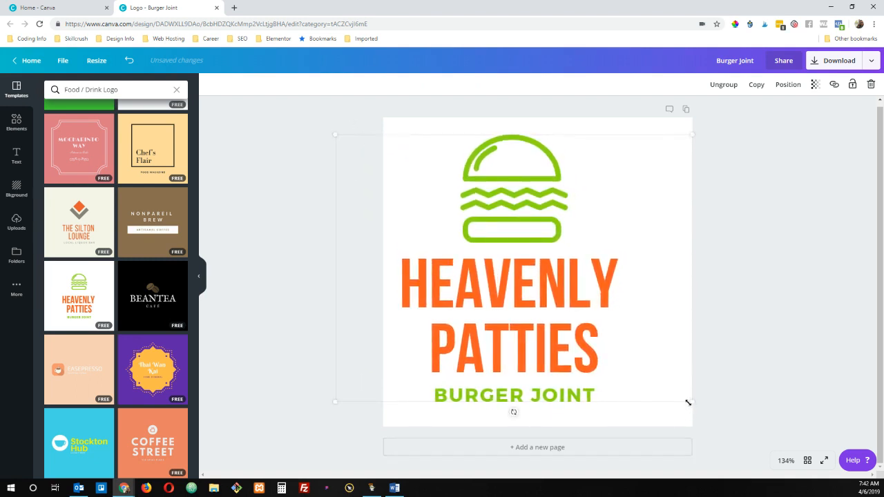
{"action": "left_click_drag", "start_coordinate": [689, 401], "coordinate": [714, 418]}
{"action": "left_click", "coordinate": [790, 85]}
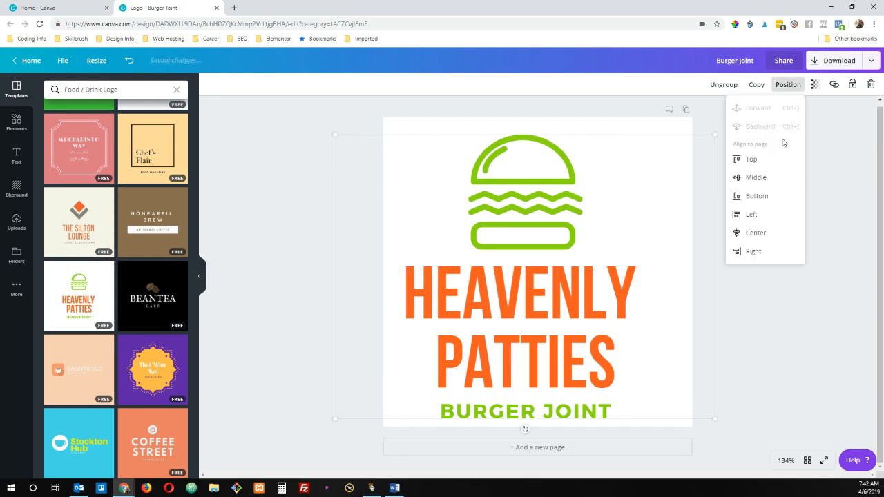
{"action": "left_click", "coordinate": [754, 177]}
{"action": "left_click", "coordinate": [752, 232]}
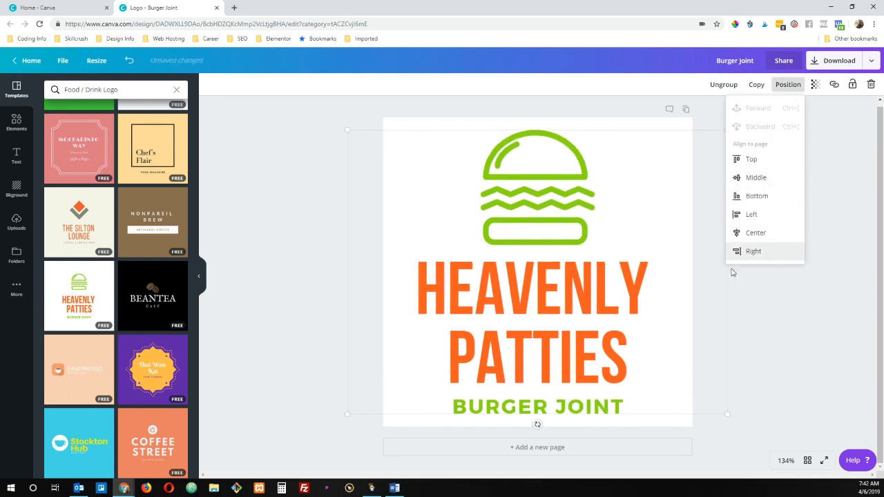
{"action": "left_click", "coordinate": [801, 331]}
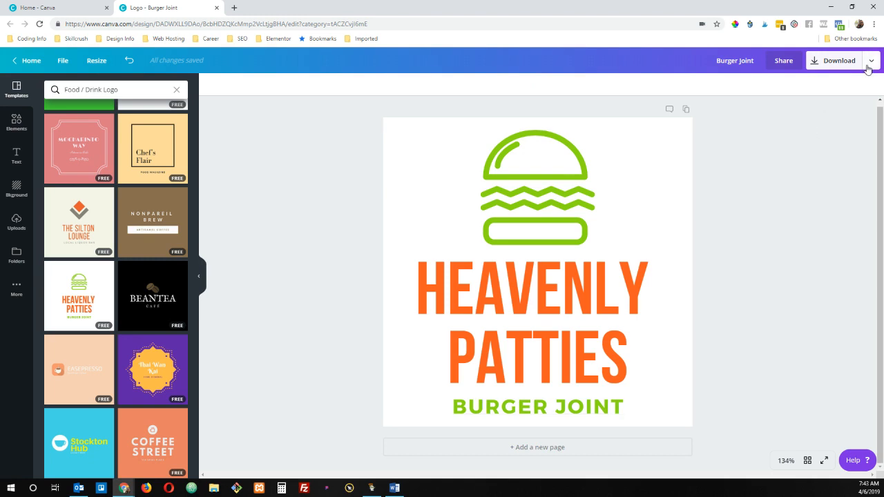
Step: Examine the download options for the PNG file type, including the transparent background setting
{"action": "left_click", "coordinate": [839, 65]}
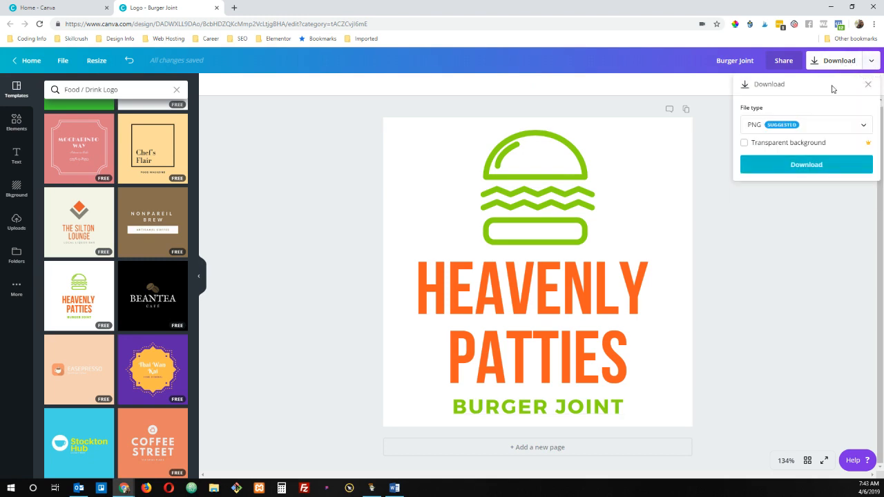
{"action": "left_click", "coordinate": [744, 143]}
{"action": "left_click", "coordinate": [777, 232]}
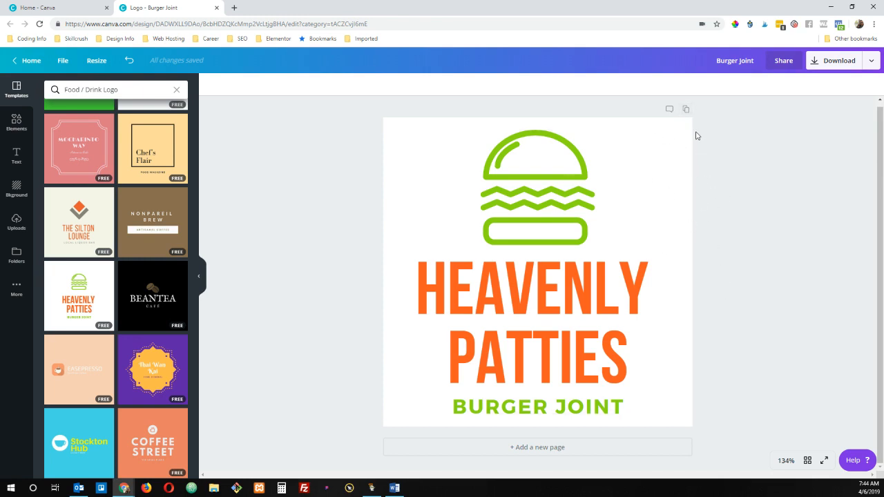
Step: Duplicate the logo page and ungroup the logo on page 2
{"action": "left_click", "coordinate": [686, 111]}
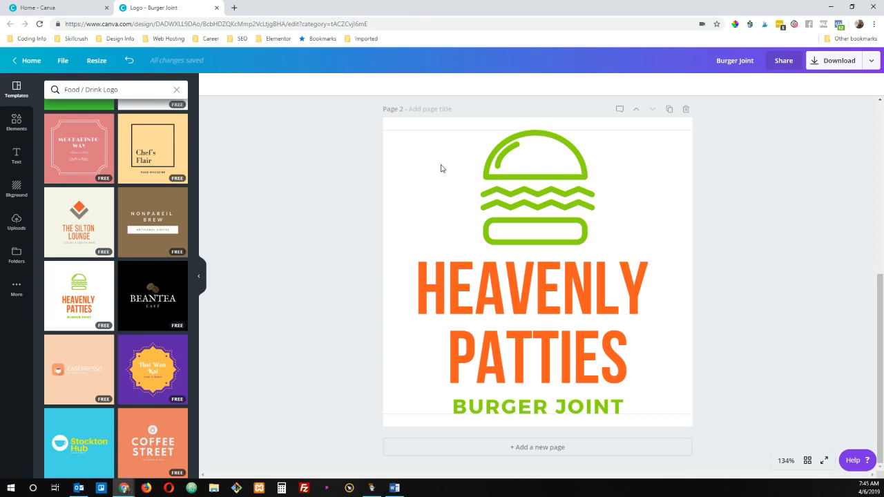
{"action": "left_click", "coordinate": [539, 196]}
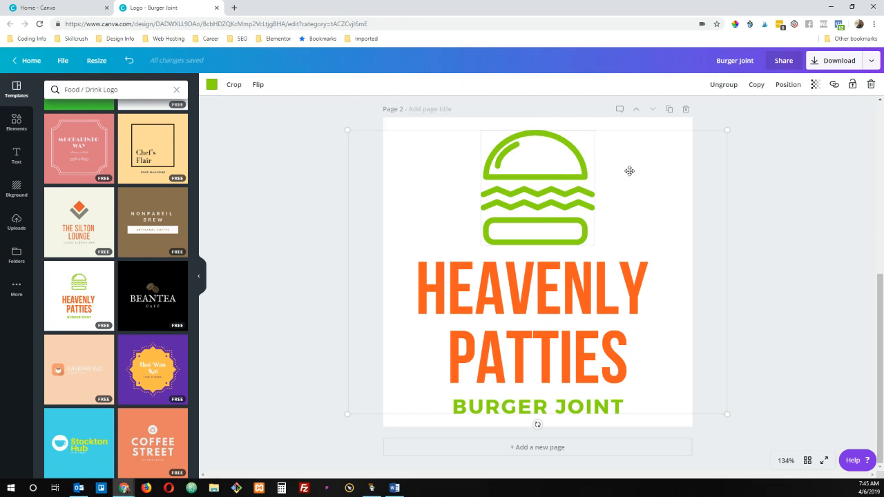
{"action": "left_click", "coordinate": [723, 88]}
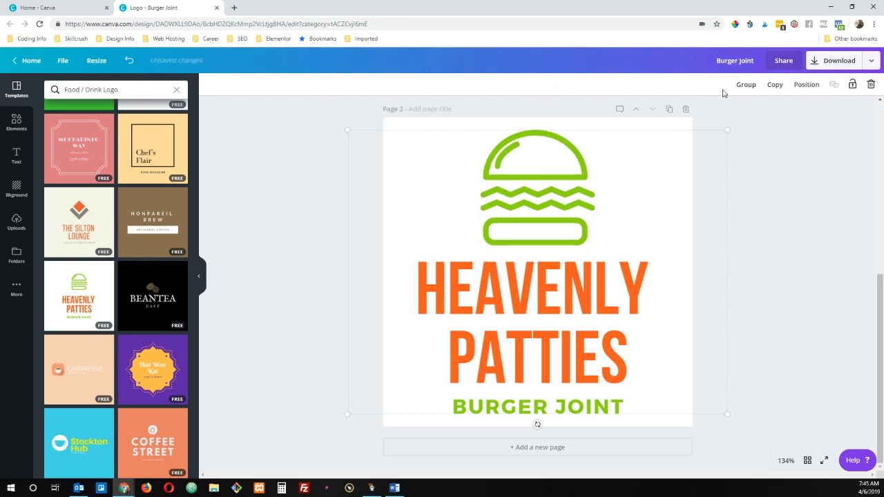
{"action": "left_click", "coordinate": [808, 195]}
Step: Move the burger icon to the left side of page 2, and group and shrink the text beside it to heading size 66.8
{"action": "left_click_drag", "start_coordinate": [548, 183], "coordinate": [454, 210]}
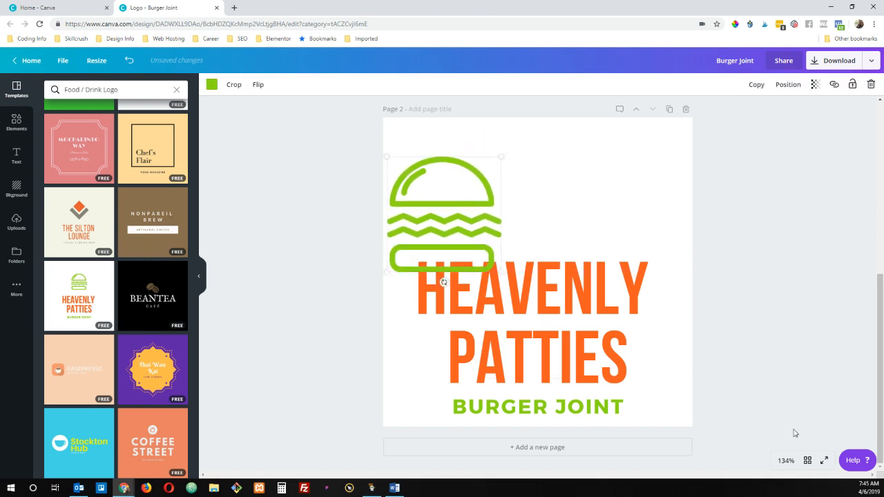
{"action": "left_click_drag", "start_coordinate": [789, 419], "coordinate": [657, 242]}
{"action": "left_click", "coordinate": [746, 85]}
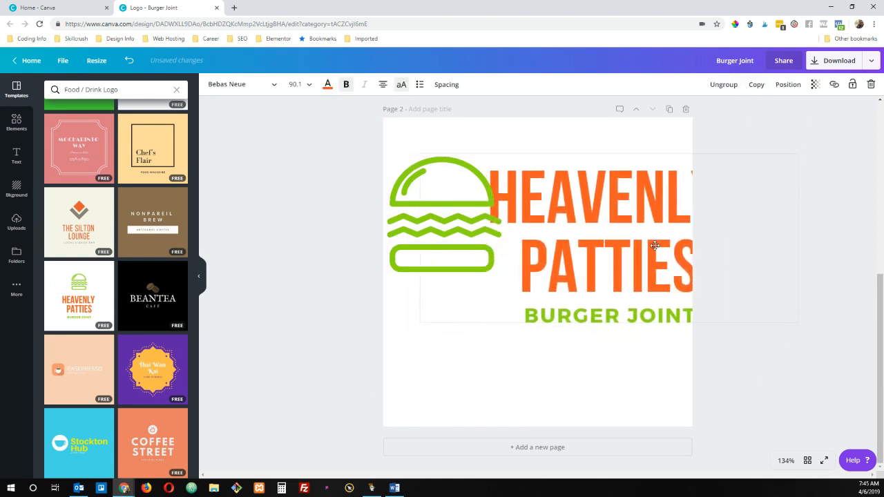
{"action": "left_click_drag", "start_coordinate": [415, 149], "coordinate": [519, 188]}
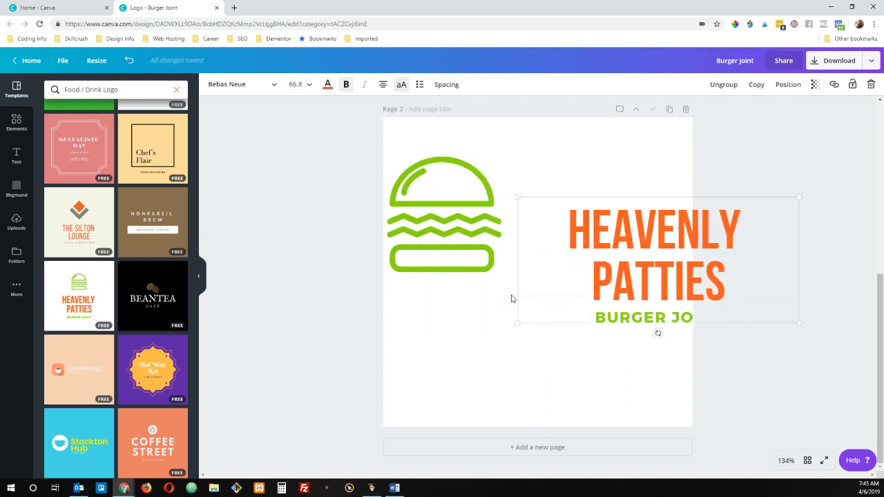
Step: Place the burger icon against the left edge of page 2 and align it to the page's middle
{"action": "left_click_drag", "start_coordinate": [446, 207], "coordinate": [442, 253]}
{"action": "left_click", "coordinate": [788, 84]}
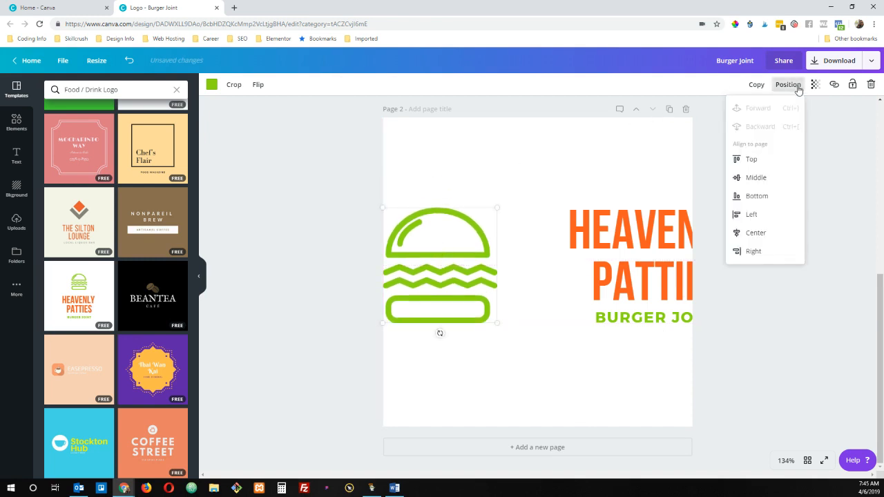
{"action": "left_click", "coordinate": [753, 179]}
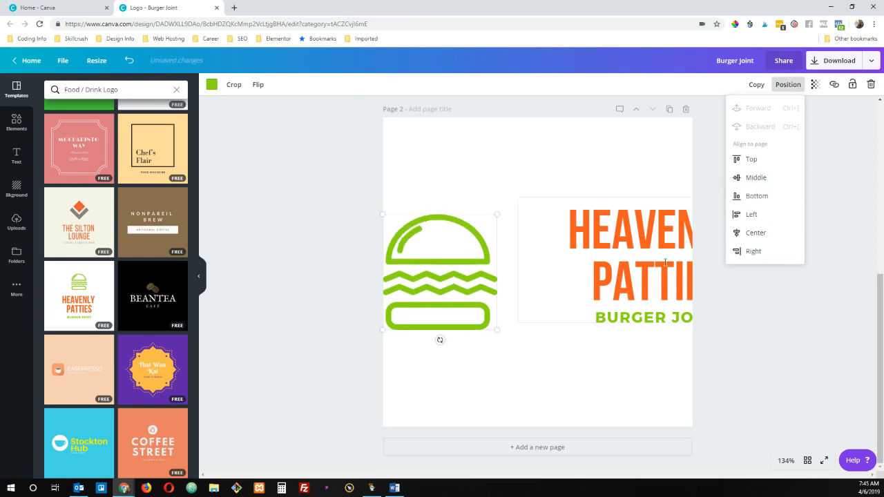
{"action": "left_click", "coordinate": [596, 158]}
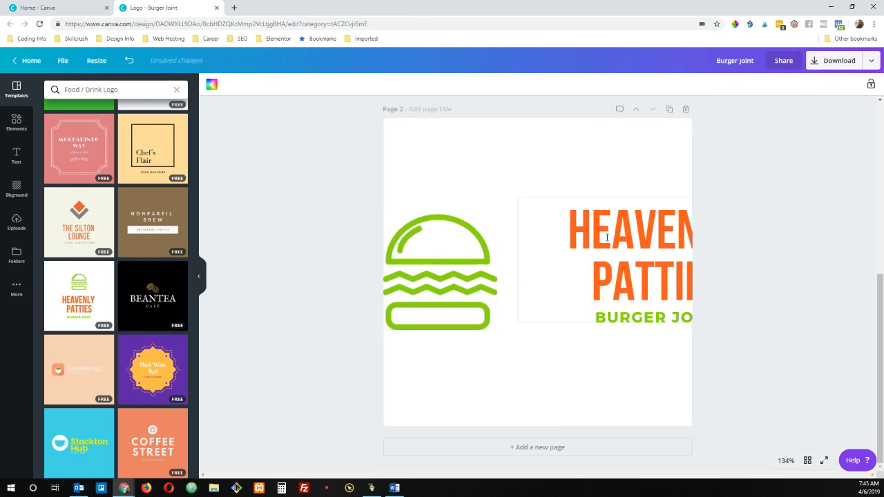
Step: Move the text group close beside the burger icon, enlarge its heading to size 69, and align it to the page's middle
{"action": "left_click_drag", "start_coordinate": [602, 239], "coordinate": [541, 250]}
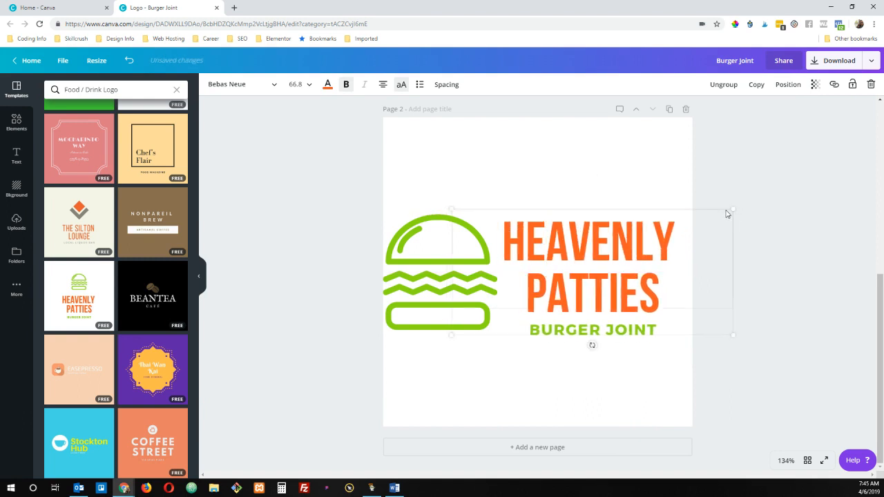
{"action": "left_click_drag", "start_coordinate": [733, 209], "coordinate": [741, 206]}
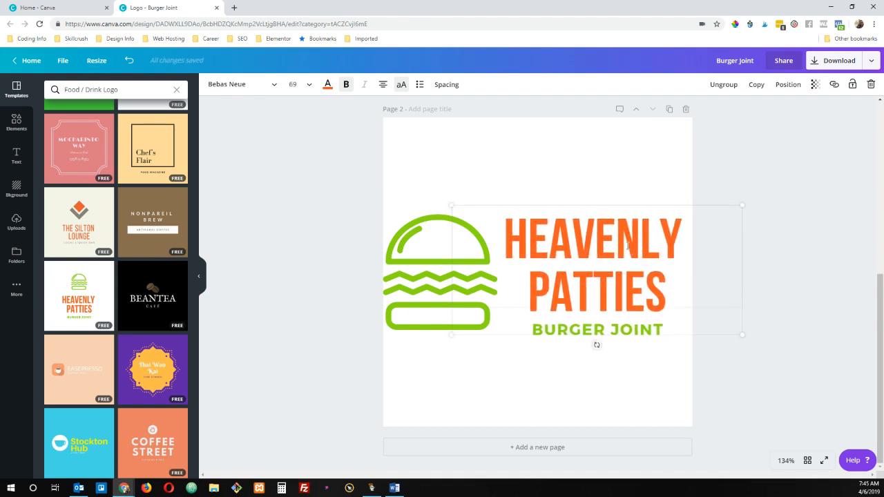
{"action": "left_click", "coordinate": [784, 88]}
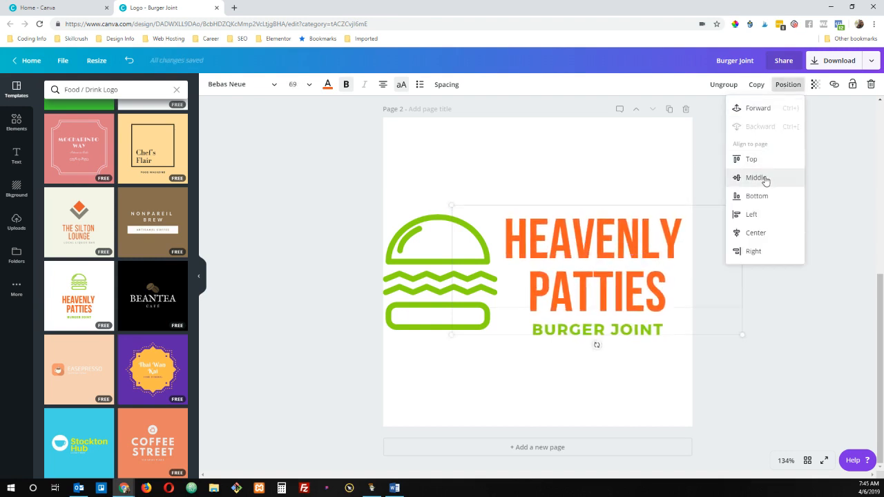
{"action": "left_click", "coordinate": [764, 178]}
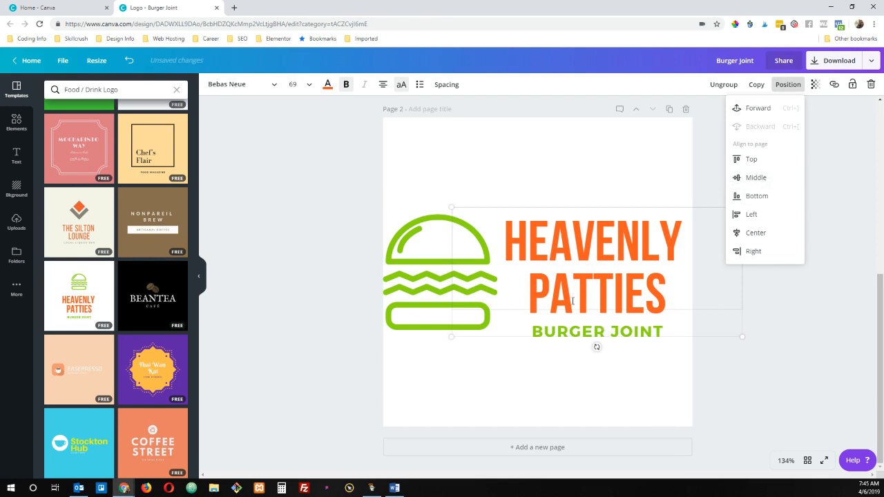
Step: Raise the text group on page 2 to line up with the burger icon's base and shrink its heading to size 67.7
{"action": "left_click", "coordinate": [567, 278]}
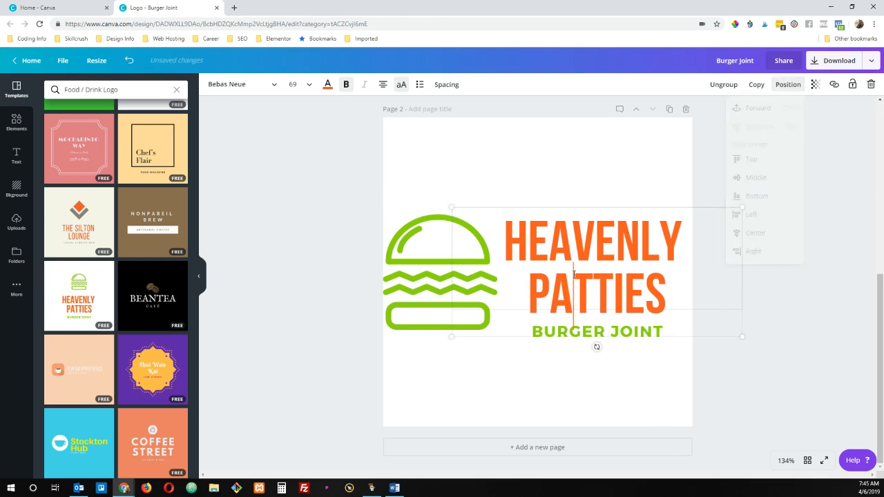
{"action": "left_click", "coordinate": [499, 404]}
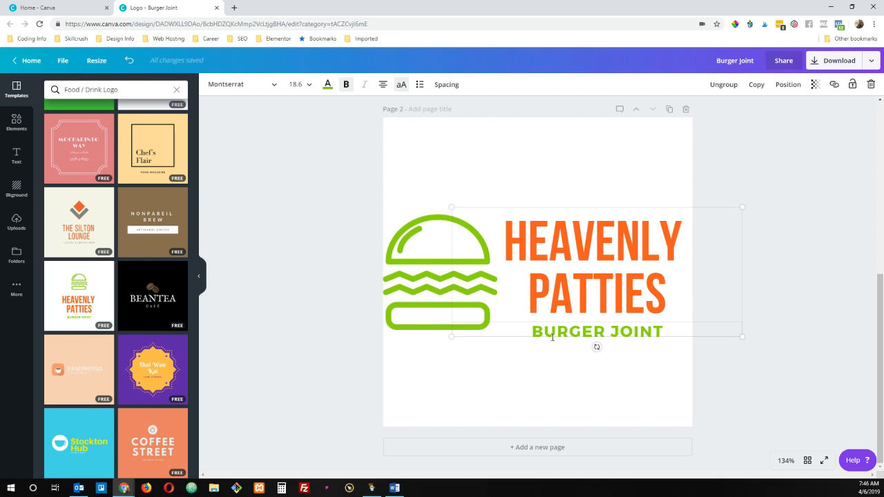
{"action": "left_click", "coordinate": [514, 358]}
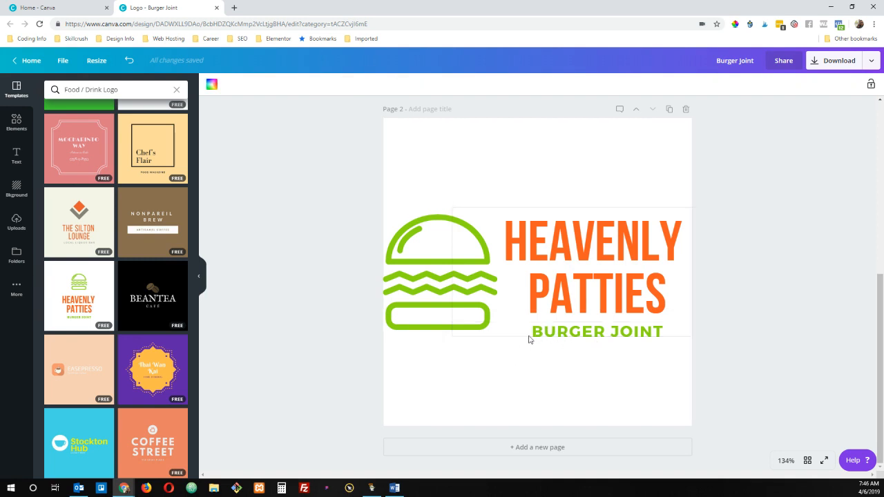
{"action": "left_click_drag", "start_coordinate": [525, 340], "coordinate": [525, 330]}
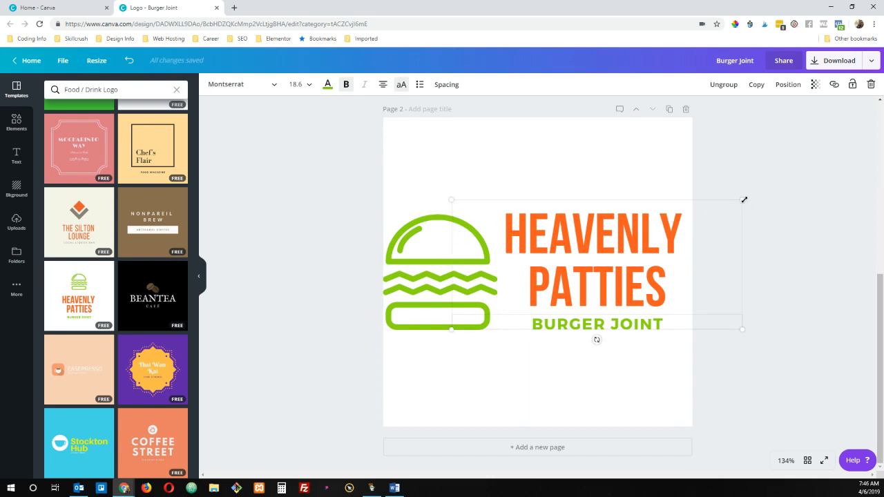
{"action": "left_click_drag", "start_coordinate": [743, 200], "coordinate": [734, 204]}
{"action": "left_click_drag", "start_coordinate": [560, 243], "coordinate": [560, 241]}
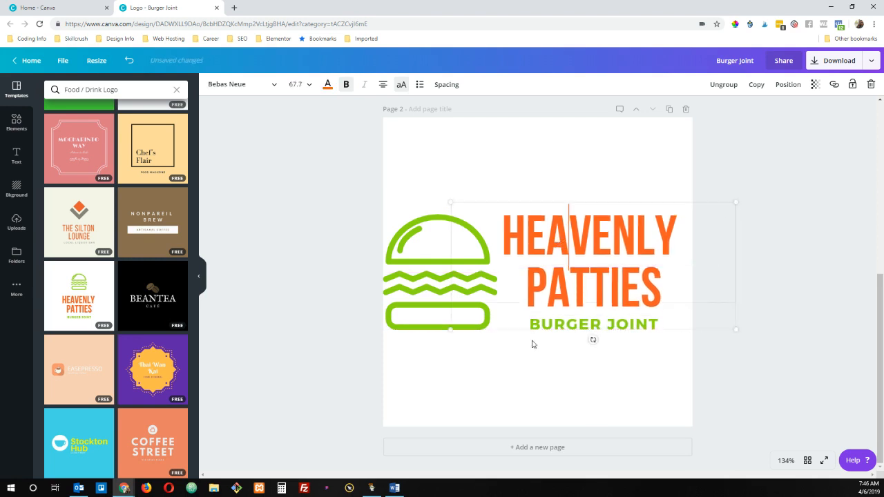
{"action": "left_click", "coordinate": [552, 355]}
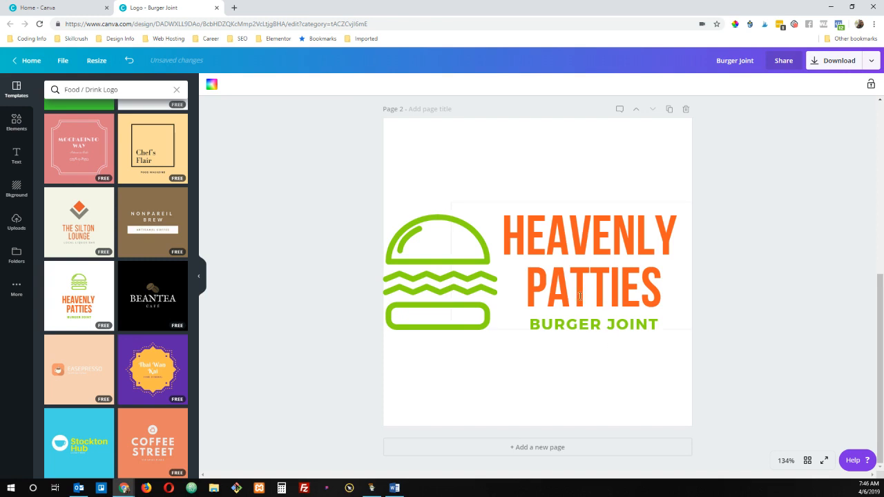
Step: Select the burger icon and text group together and move them to the centre of page 2
{"action": "left_click_drag", "start_coordinate": [336, 189], "coordinate": [701, 337]}
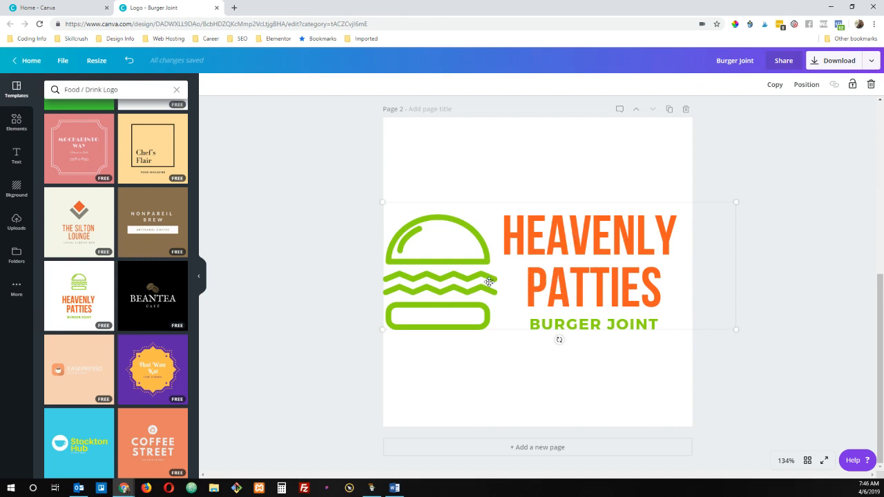
{"action": "left_click_drag", "start_coordinate": [518, 329], "coordinate": [525, 334]}
{"action": "left_click", "coordinate": [489, 357]}
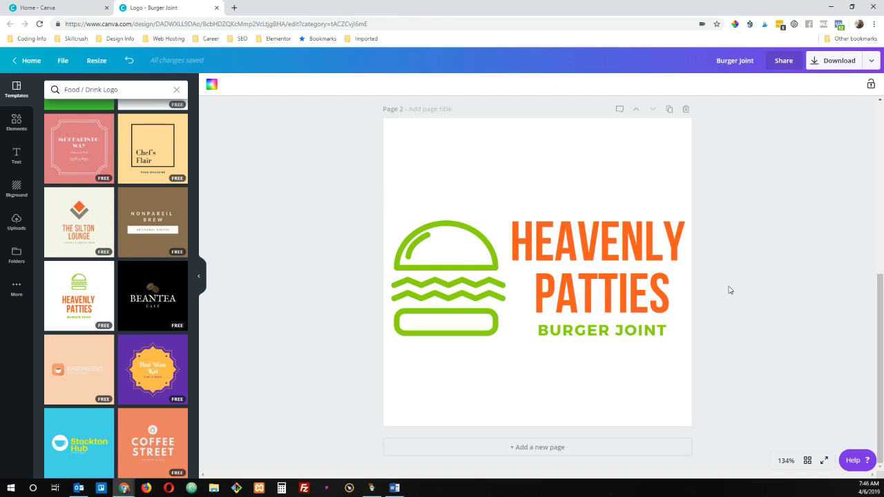
Step: Duplicate page 1 with the stacked logo and ungroup the logo on the copy
{"action": "scroll", "coordinate": [752, 249], "scroll_direction": "up", "scroll_amount": 5}
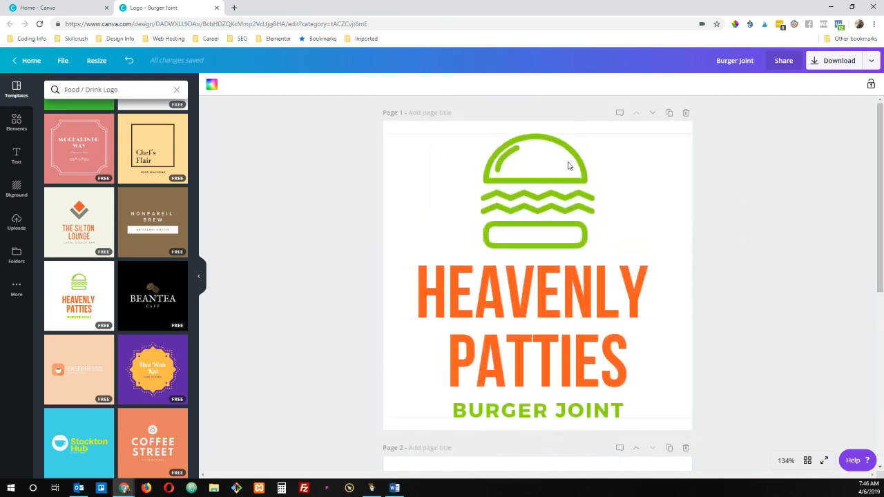
{"action": "left_click", "coordinate": [670, 115]}
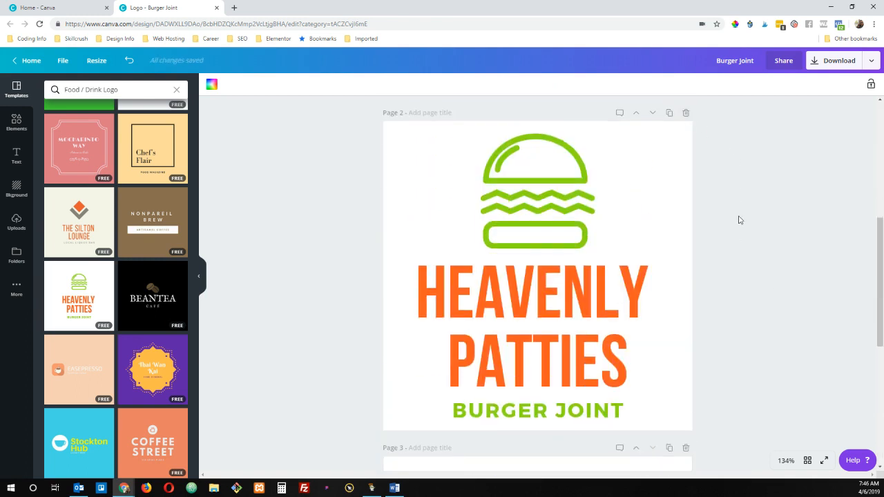
{"action": "scroll", "coordinate": [742, 244], "scroll_direction": "down", "scroll_amount": 2}
{"action": "scroll", "coordinate": [651, 238], "scroll_direction": "up", "scroll_amount": 2}
{"action": "double_click", "coordinate": [452, 297]}
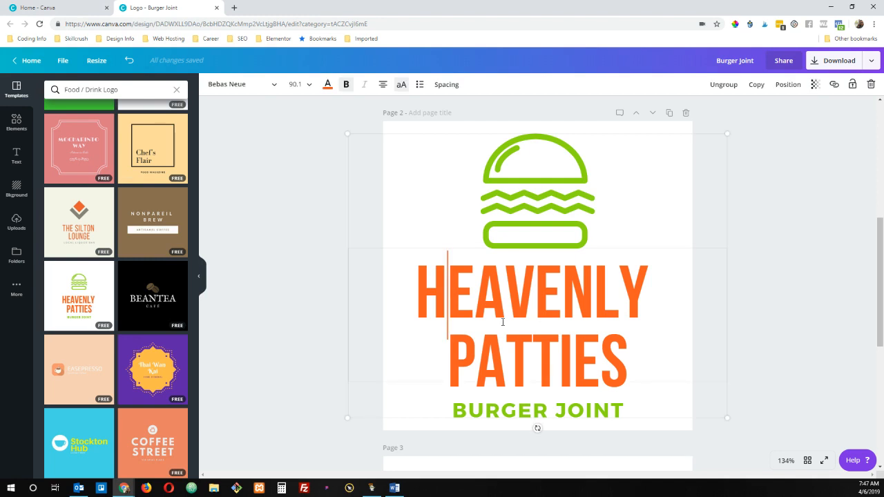
{"action": "left_click", "coordinate": [801, 282]}
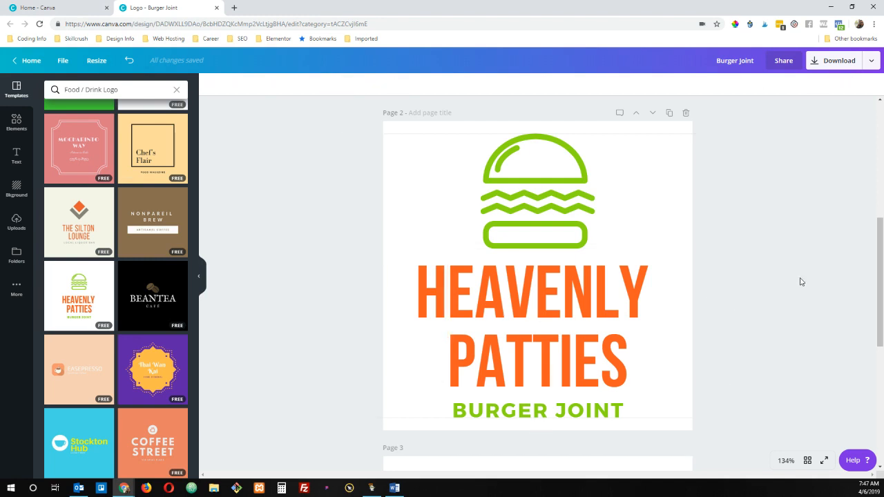
{"action": "double_click", "coordinate": [447, 269]}
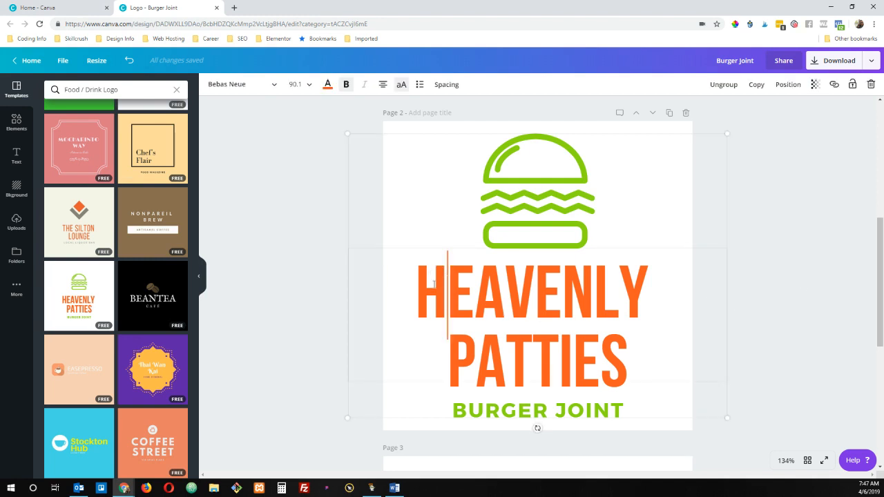
{"action": "left_click", "coordinate": [724, 85]}
Step: Delete the HEAVENLY PATTIES heading and the BURGER JOINT tagline from the new page 2
{"action": "left_click", "coordinate": [656, 256]}
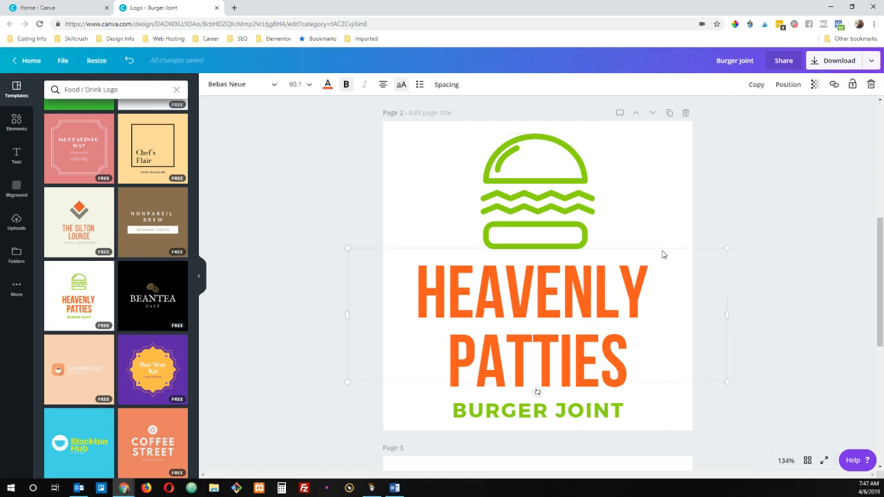
{"action": "key", "text": "Delete"}
{"action": "double_click", "coordinate": [611, 410]}
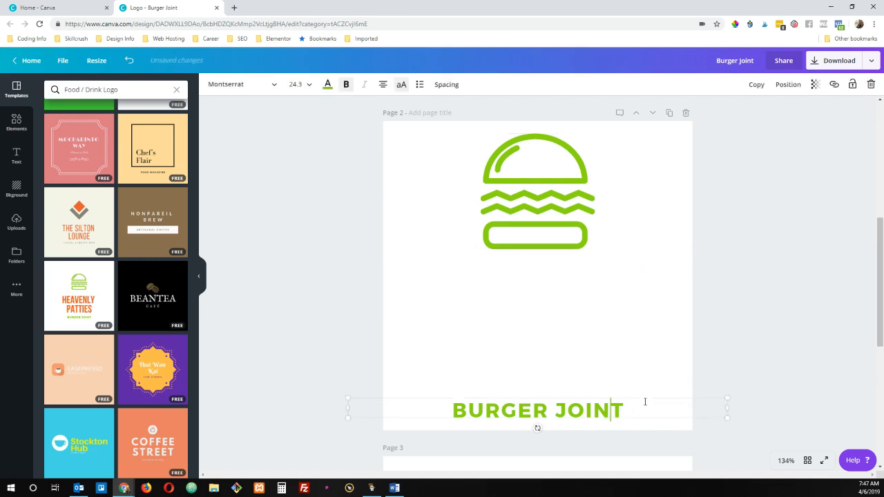
{"action": "key", "text": "Escape"}
{"action": "key", "text": "Delete"}
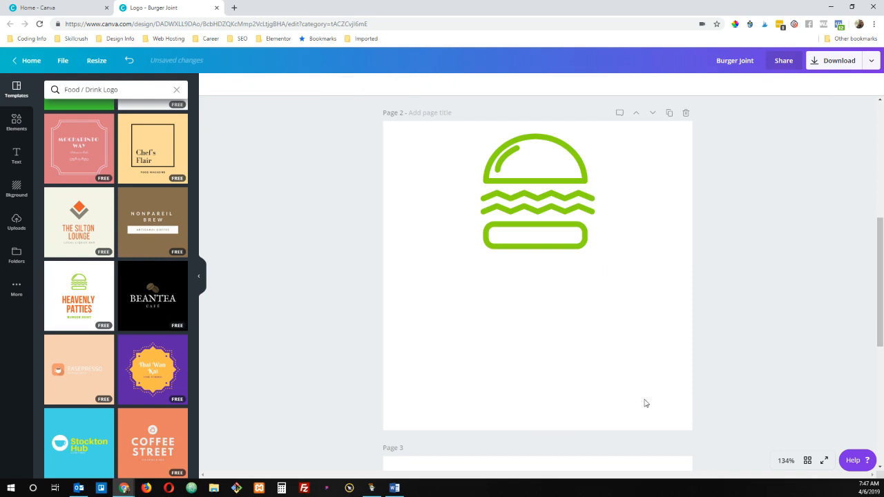
Step: Enlarge the burger icon to about 492 × 497 to fill page 2, and align it to the page's middle and center
{"action": "left_click", "coordinate": [586, 232]}
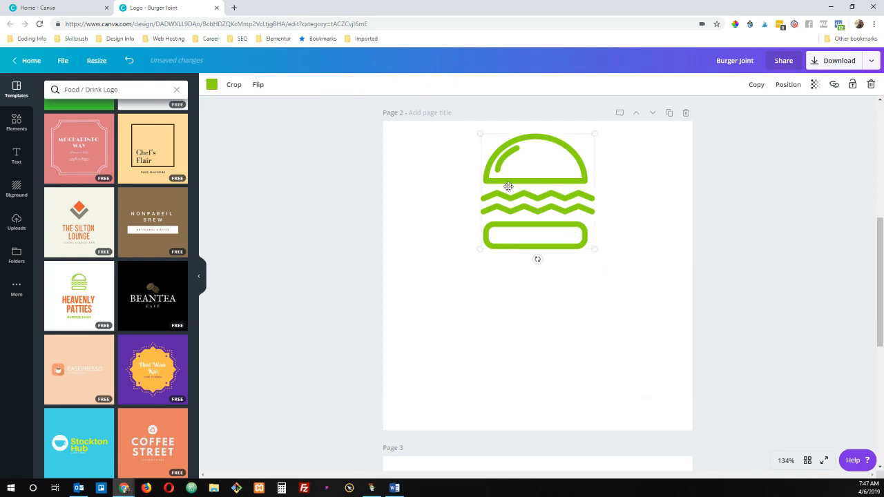
{"action": "left_click_drag", "start_coordinate": [508, 186], "coordinate": [410, 177]}
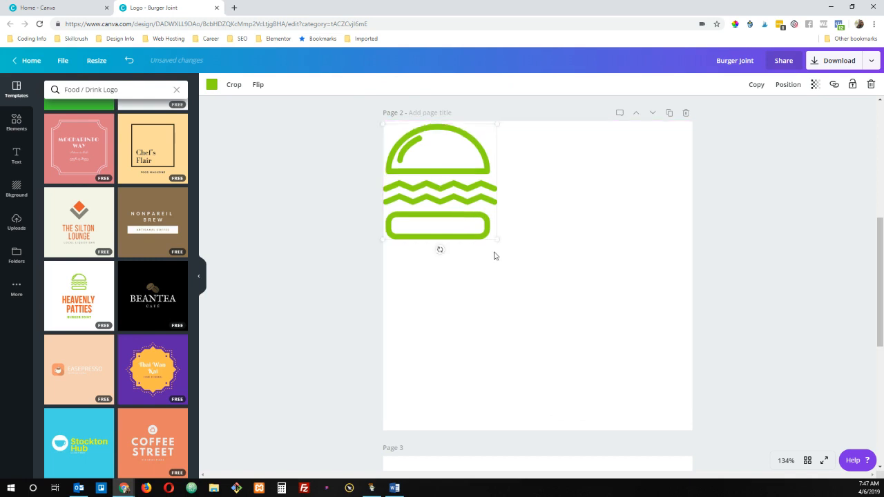
{"action": "left_click_drag", "start_coordinate": [496, 242], "coordinate": [685, 435]}
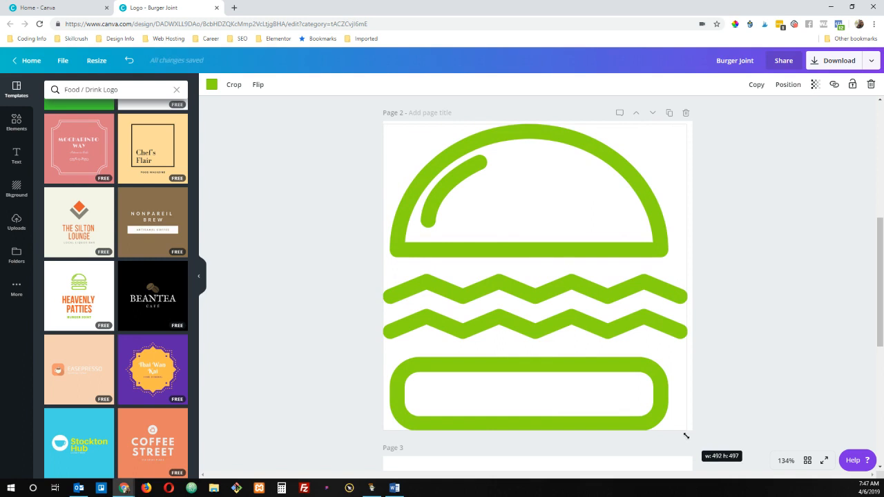
{"action": "left_click", "coordinate": [787, 85]}
{"action": "left_click", "coordinate": [751, 178]}
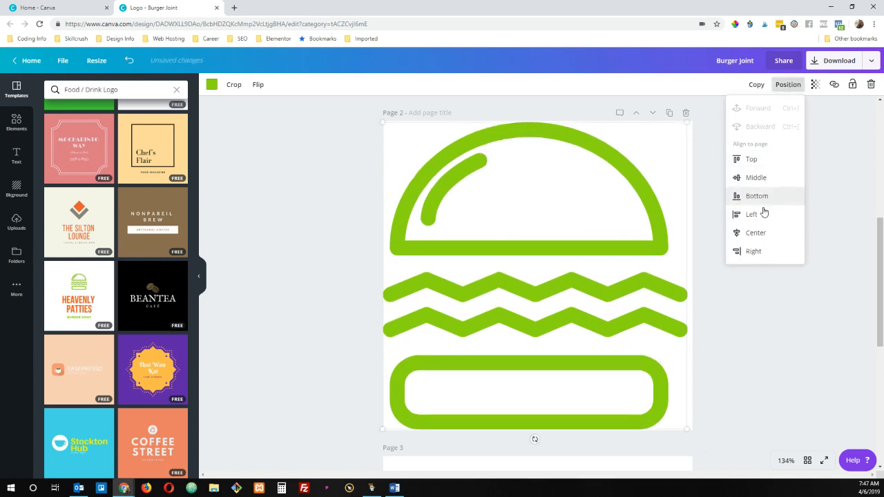
{"action": "left_click", "coordinate": [757, 232]}
{"action": "left_click", "coordinate": [763, 327]}
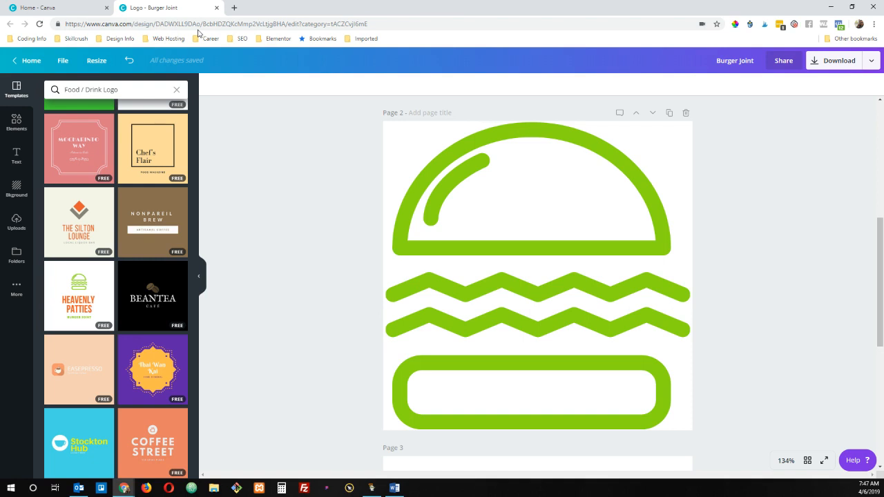
Step: Duplicate page 3 with the horizontal logo and delete the burger icon from the copy
{"action": "scroll", "coordinate": [436, 303], "scroll_direction": "down", "scroll_amount": 5}
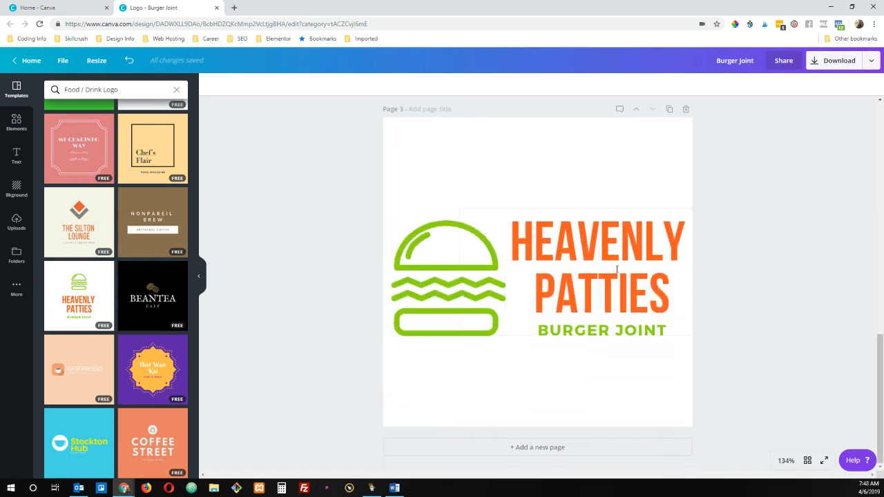
{"action": "left_click", "coordinate": [669, 109]}
{"action": "left_click", "coordinate": [440, 251]}
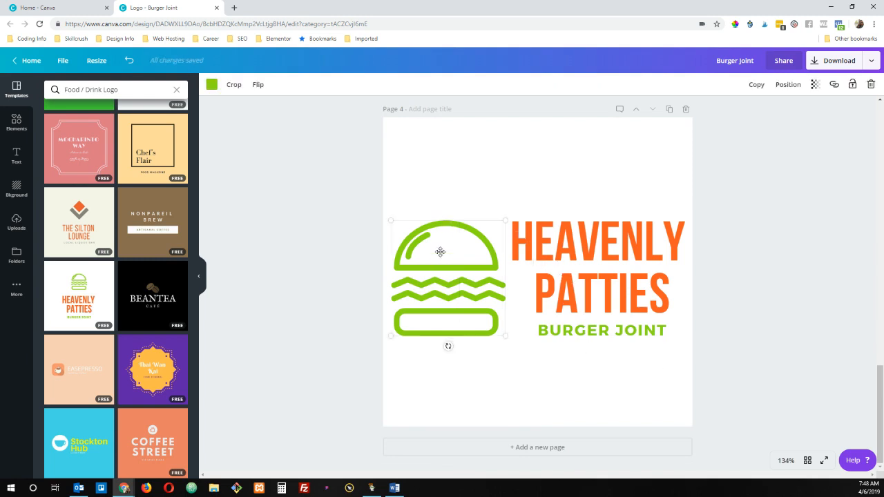
{"action": "key", "text": "Delete"}
Step: Align the text group on page 4 to the page's center
{"action": "left_click", "coordinate": [612, 246]}
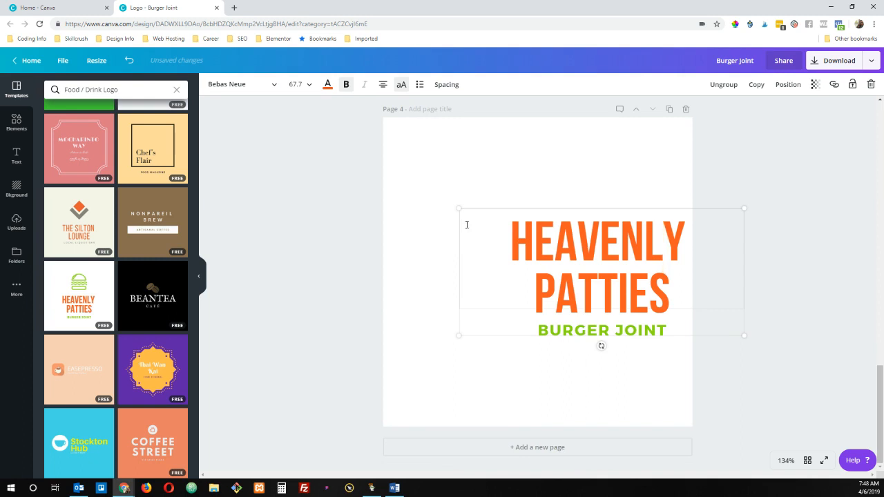
{"action": "left_click", "coordinate": [787, 84]}
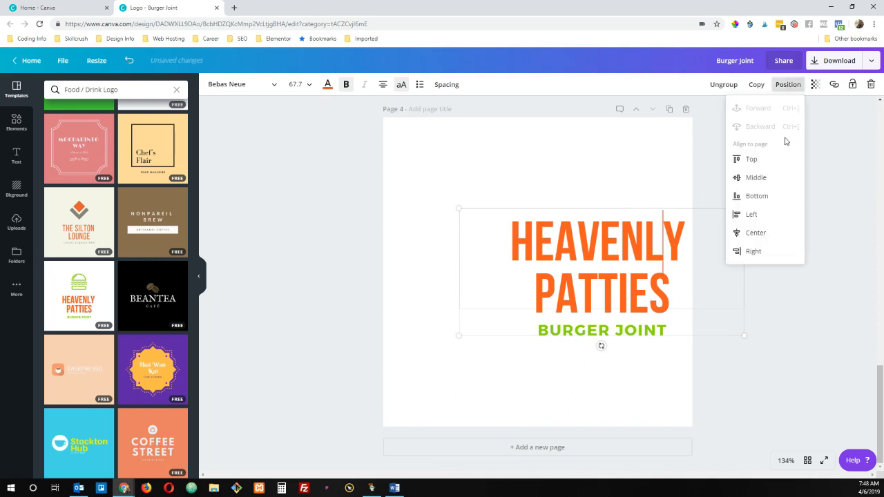
{"action": "left_click", "coordinate": [756, 233]}
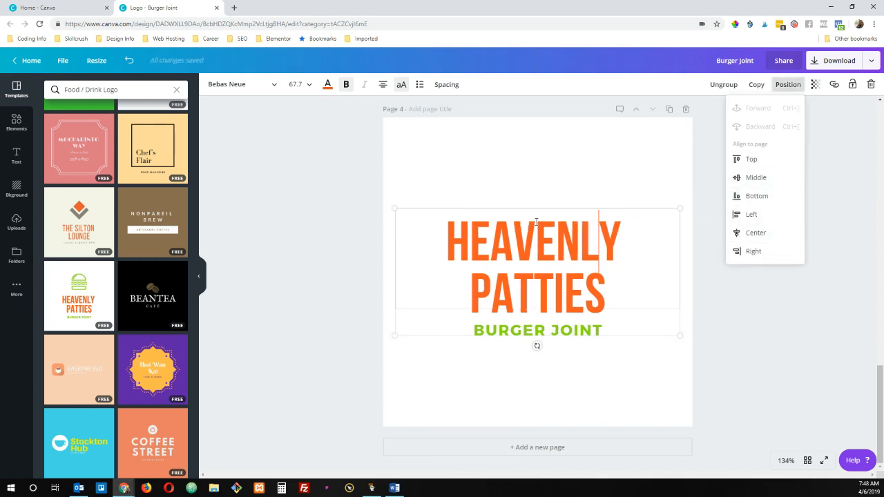
Step: Ungroup the text on page 4 and delete the BURGER JOINT tagline
{"action": "left_click", "coordinate": [723, 85]}
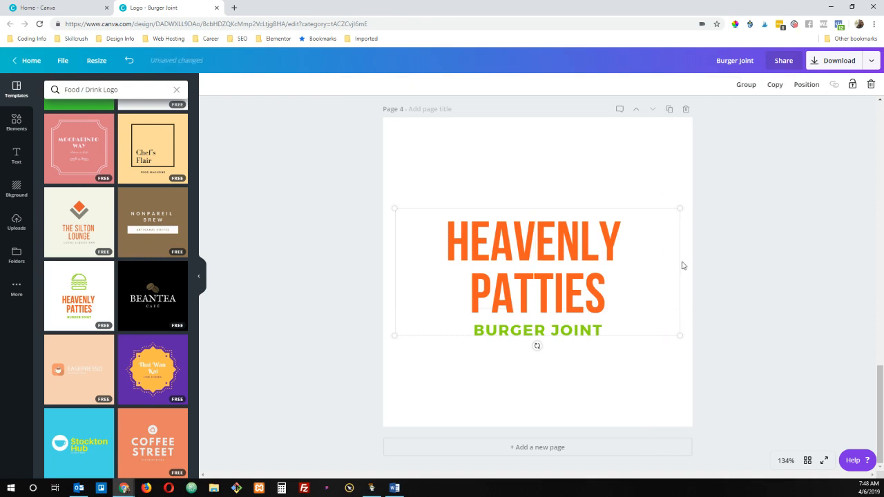
{"action": "left_click", "coordinate": [578, 329]}
{"action": "left_click_drag", "start_coordinate": [578, 330], "coordinate": [639, 332]}
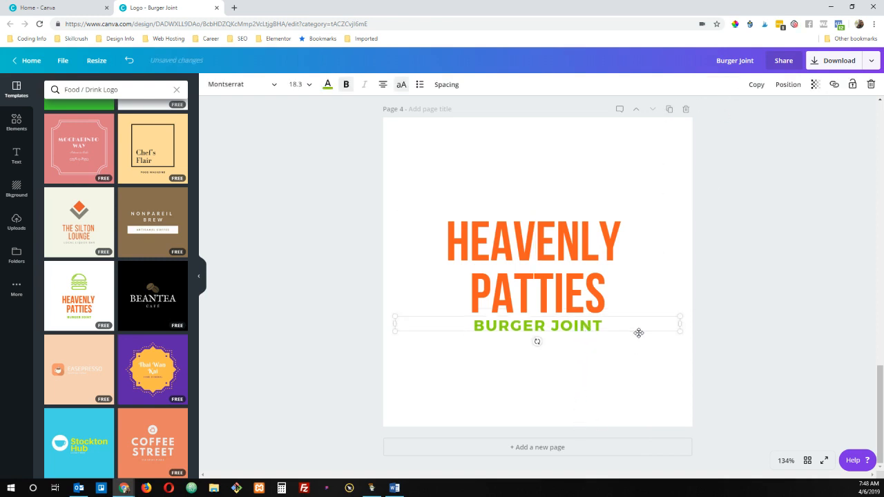
{"action": "key", "text": "Delete"}
Step: Shorten the HEAVENLY PATTIES heading on page 4 to the initials "H P"
{"action": "left_click", "coordinate": [490, 304]}
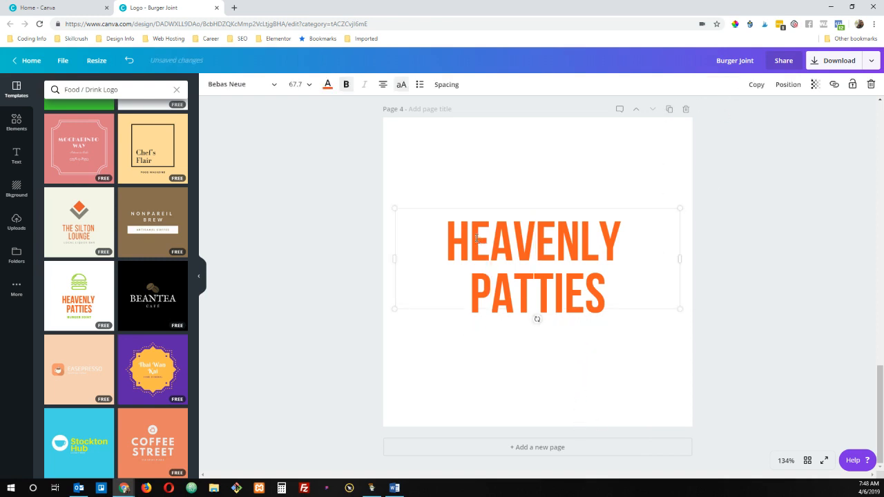
{"action": "left_click_drag", "start_coordinate": [476, 238], "coordinate": [622, 254]}
{"action": "key", "text": "BackSpace"}
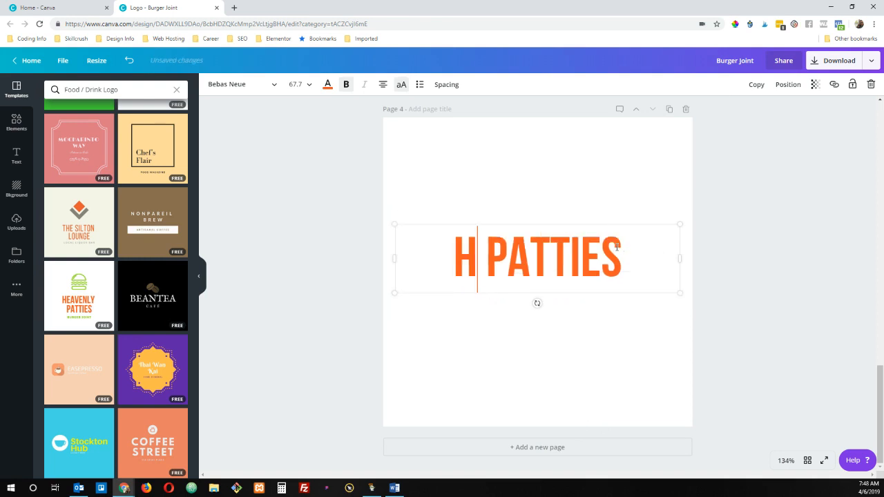
{"action": "left_click_drag", "start_coordinate": [508, 256], "coordinate": [638, 256]}
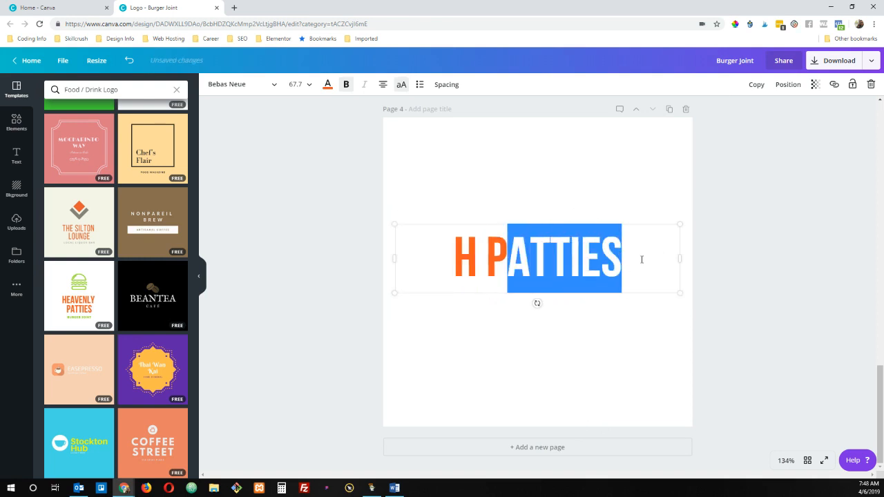
{"action": "key", "text": "BackSpace"}
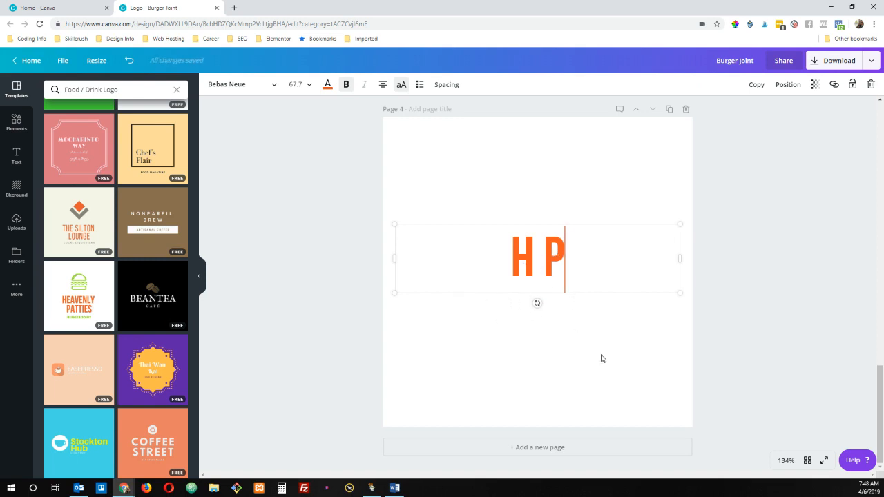
Step: Narrow the initials' text box to fit the two letters and reduce its text to "H"
{"action": "left_click_drag", "start_coordinate": [678, 259], "coordinate": [452, 261]}
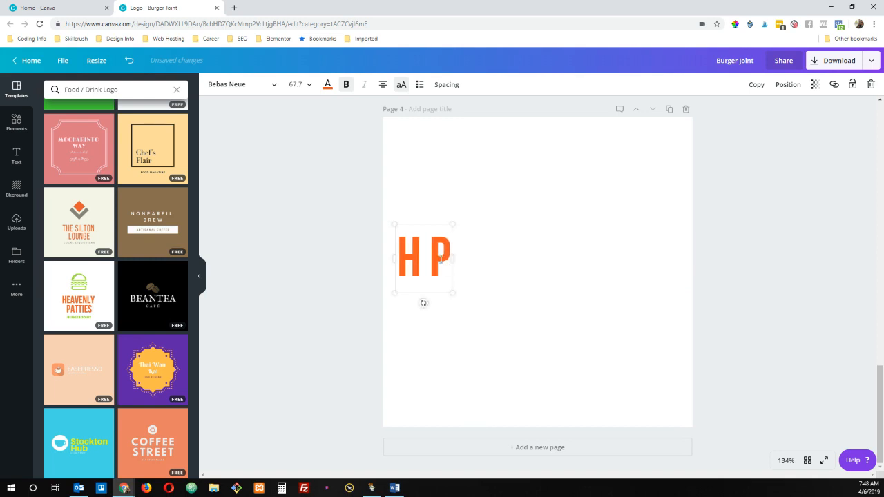
{"action": "double_click", "coordinate": [446, 253]}
{"action": "key", "text": "BackSpace"}
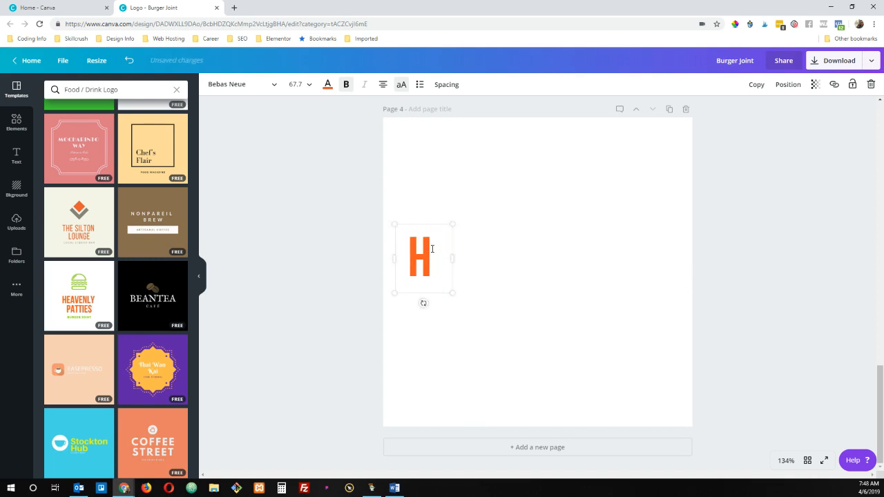
{"action": "key", "text": "BackSpace"}
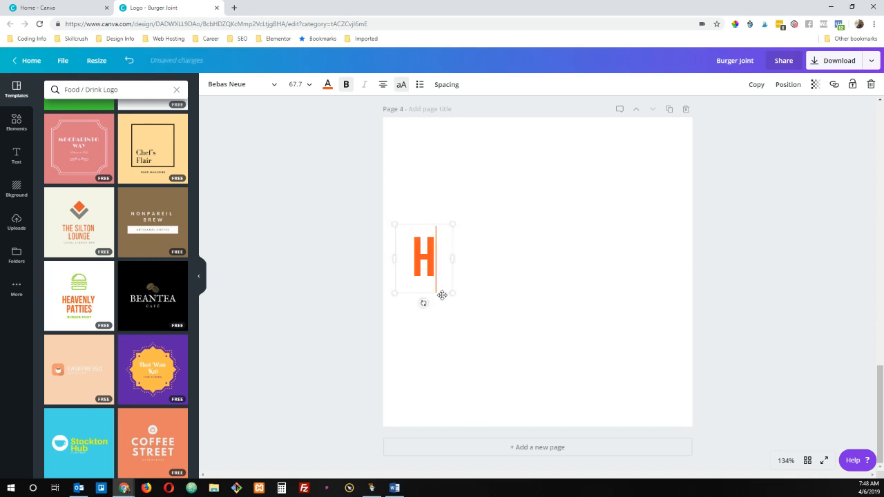
Step: Duplicate the H text box on page 4 and change the copy's letter to "P"
{"action": "key", "text": "ctrl+d"}
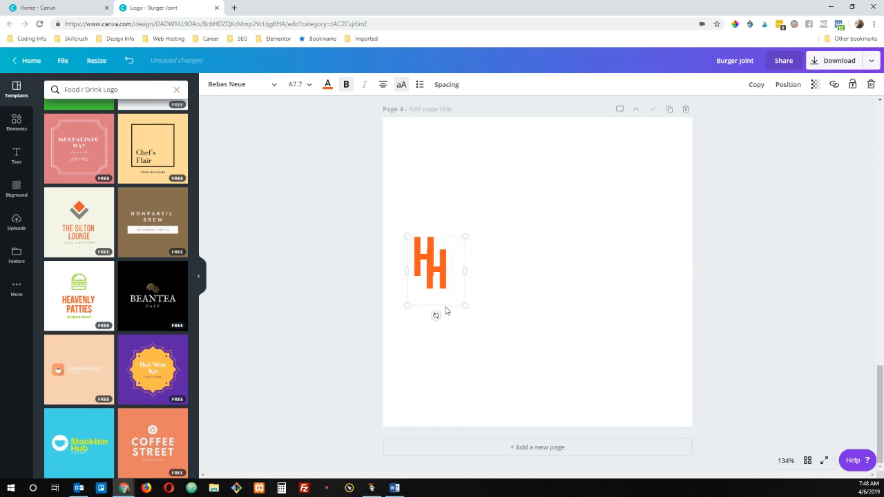
{"action": "double_click", "coordinate": [446, 269]}
{"action": "key", "text": "BackSpace"}
{"action": "type", "text": "p"}
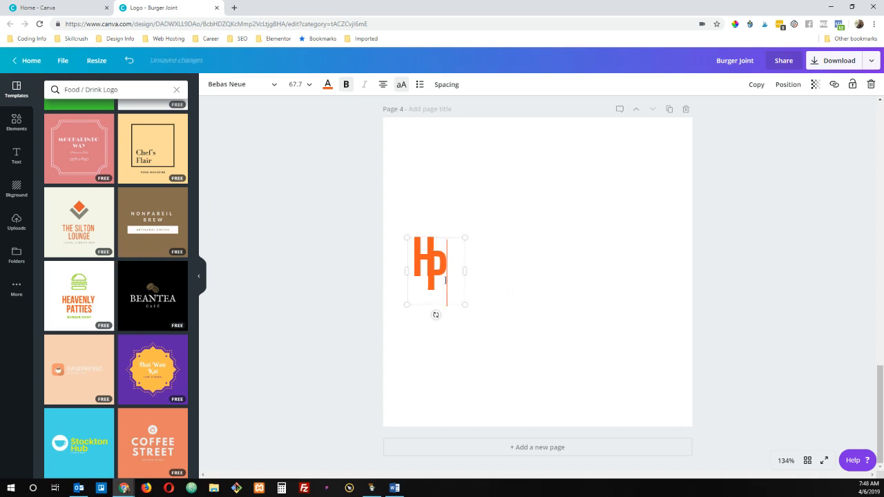
Step: Arrange the two initials as an interlocked monogram, with the P's stem overlapping and extending down from the H's right leg
{"action": "left_click_drag", "start_coordinate": [448, 306], "coordinate": [494, 314]}
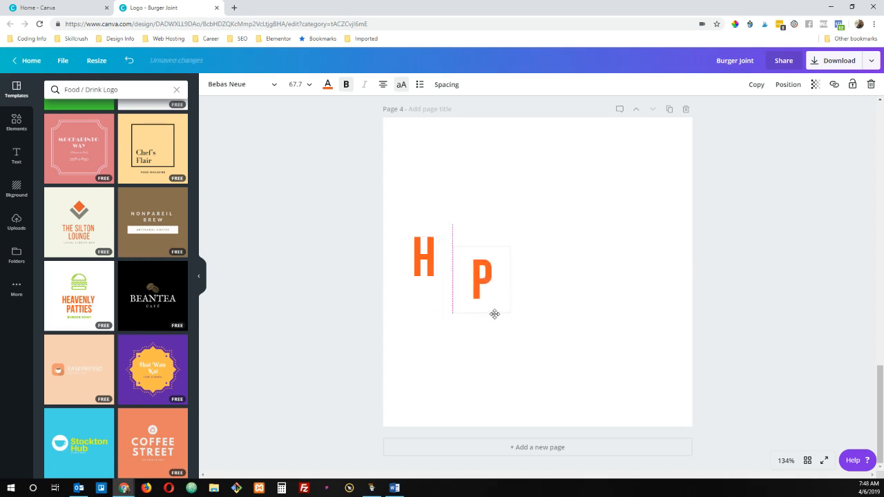
{"action": "left_click", "coordinate": [425, 276]}
{"action": "left_click_drag", "start_coordinate": [426, 295], "coordinate": [487, 251]}
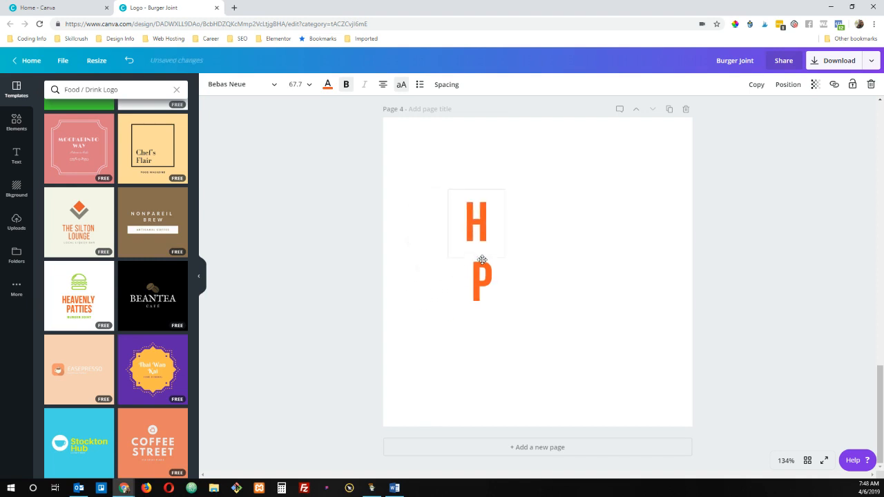
{"action": "left_click", "coordinate": [497, 322]}
{"action": "left_click", "coordinate": [491, 301]}
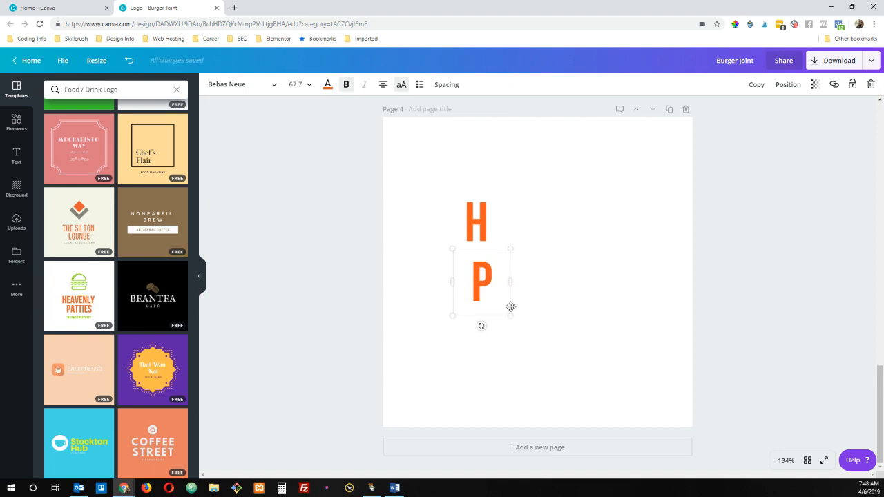
{"action": "left_click_drag", "start_coordinate": [511, 306], "coordinate": [517, 278]}
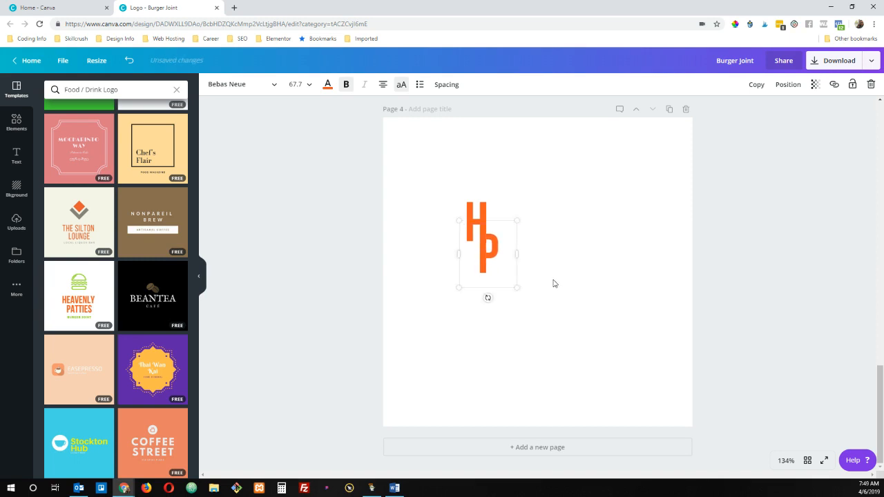
{"action": "left_click", "coordinate": [674, 222]}
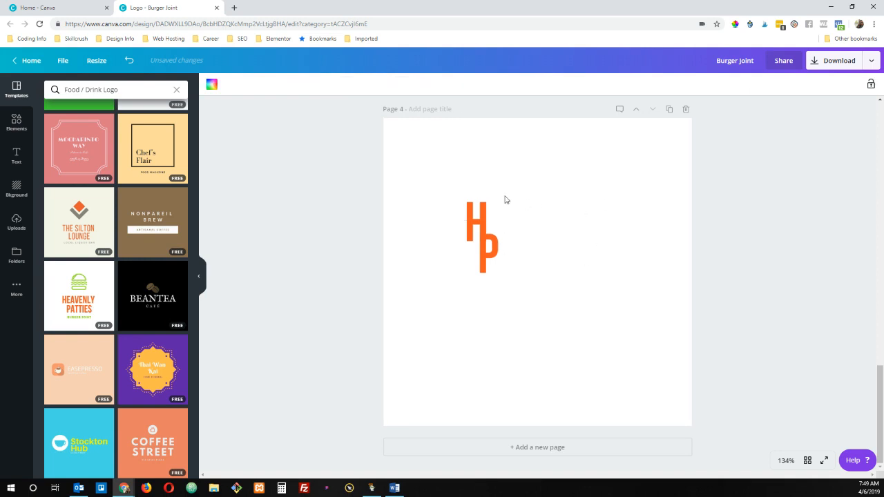
Step: Group the H and P and enlarge the group until its frame spans about the full height of page 4
{"action": "left_click_drag", "start_coordinate": [443, 177], "coordinate": [580, 290]}
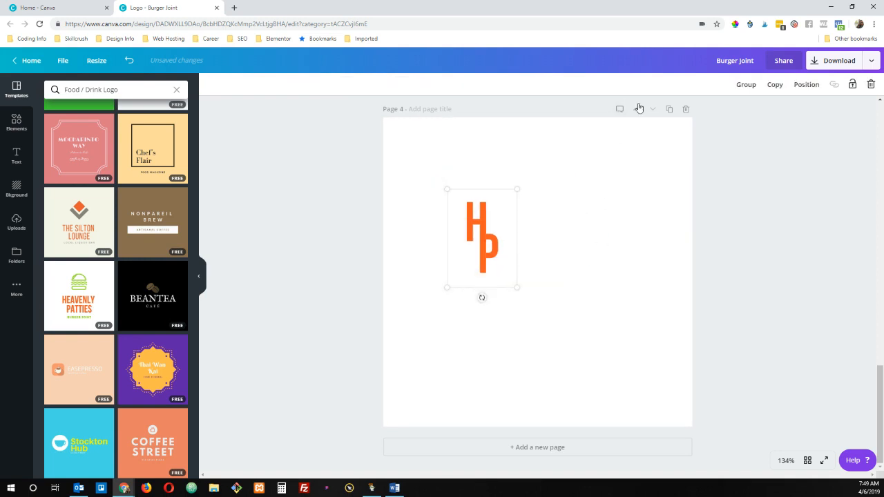
{"action": "left_click", "coordinate": [744, 85]}
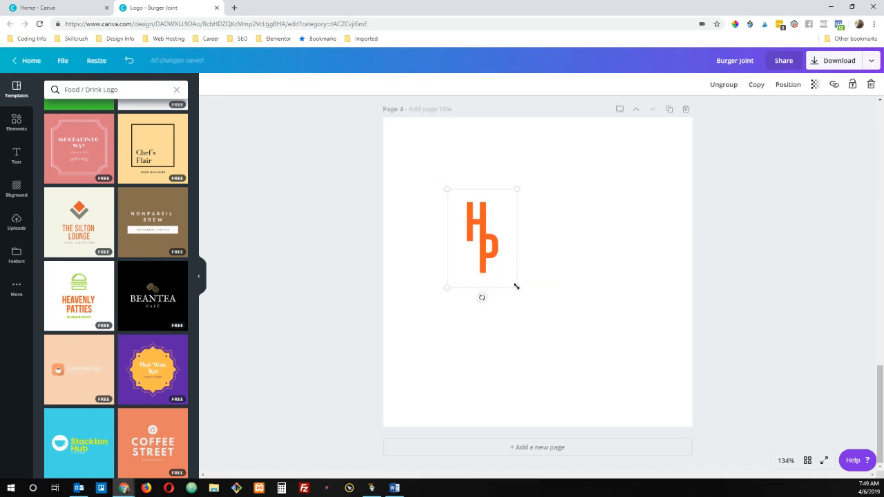
{"action": "left_click_drag", "start_coordinate": [515, 285], "coordinate": [655, 401]}
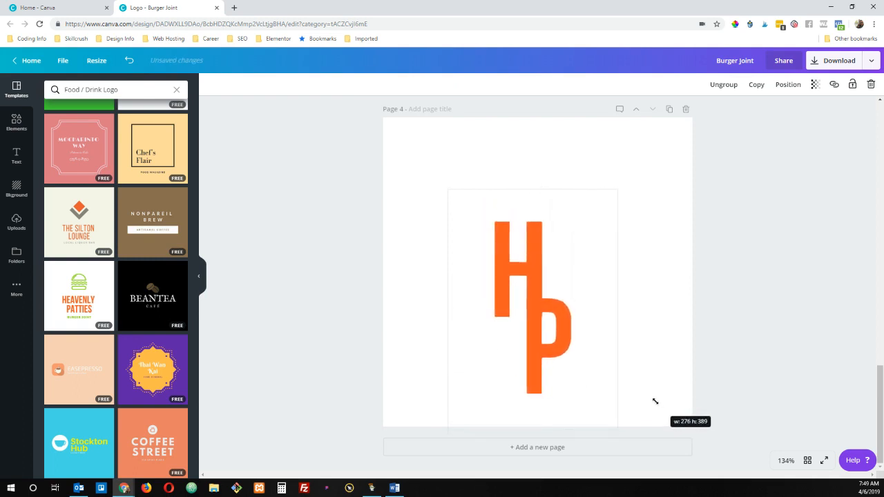
{"action": "left_click_drag", "start_coordinate": [446, 187], "coordinate": [388, 126]}
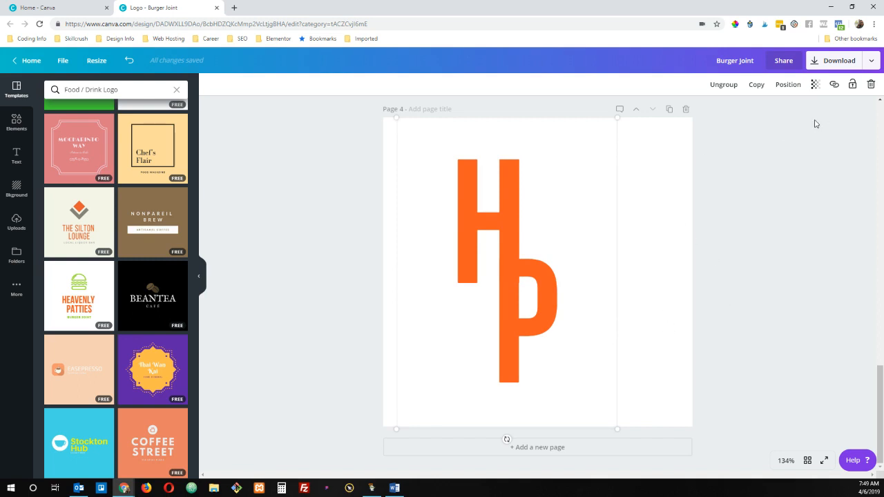
Step: Align the HP monogram to the middle and center of the page
{"action": "left_click", "coordinate": [788, 84]}
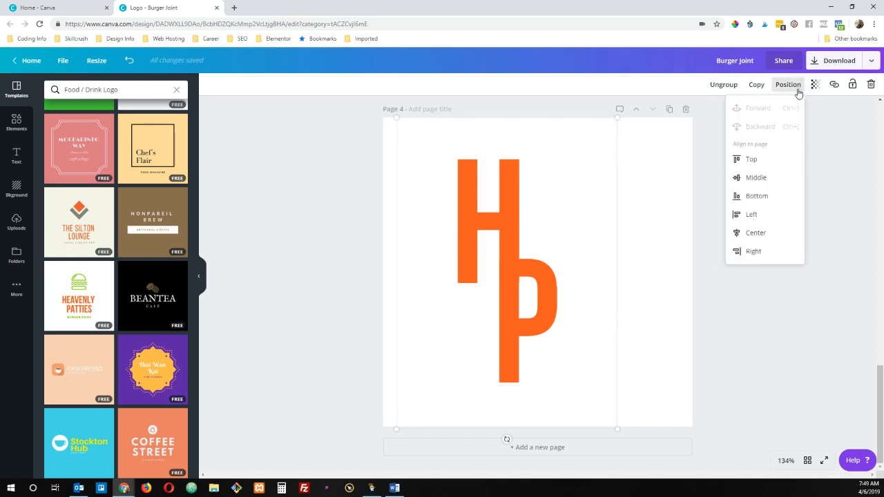
{"action": "left_click", "coordinate": [755, 177]}
{"action": "left_click", "coordinate": [756, 234]}
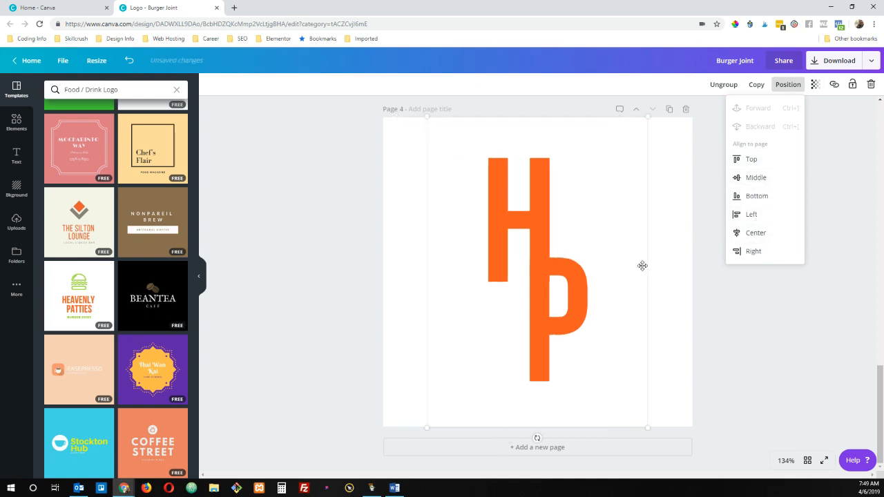
Step: Enlarge the HP monogram until its letters nearly fill the page height, and realign it to the page's middle and center
{"action": "left_click_drag", "start_coordinate": [647, 115], "coordinate": [707, 91]}
{"action": "left_click_drag", "start_coordinate": [679, 429], "coordinate": [704, 470]}
{"action": "left_click", "coordinate": [788, 85]}
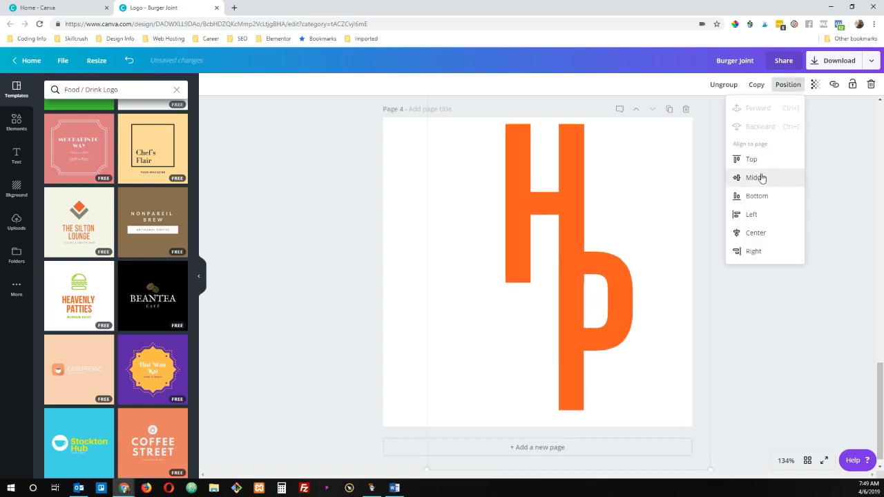
{"action": "left_click", "coordinate": [755, 233]}
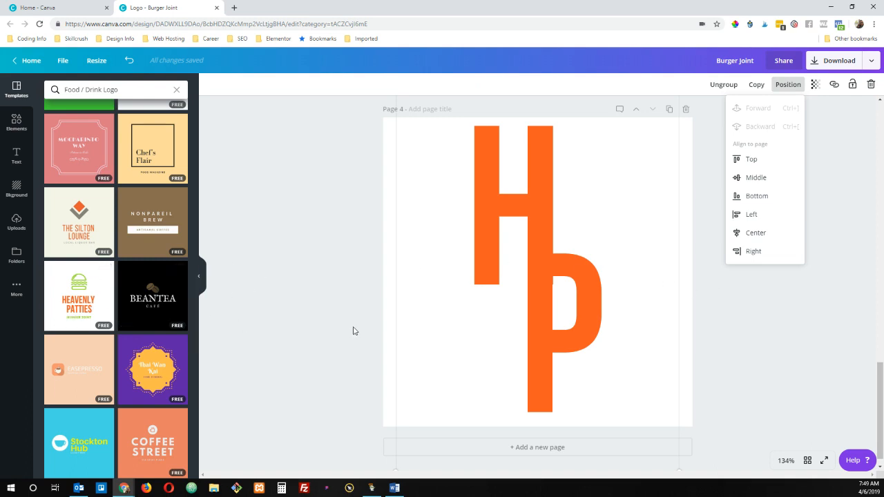
{"action": "scroll", "coordinate": [573, 289], "scroll_direction": "up", "scroll_amount": 10}
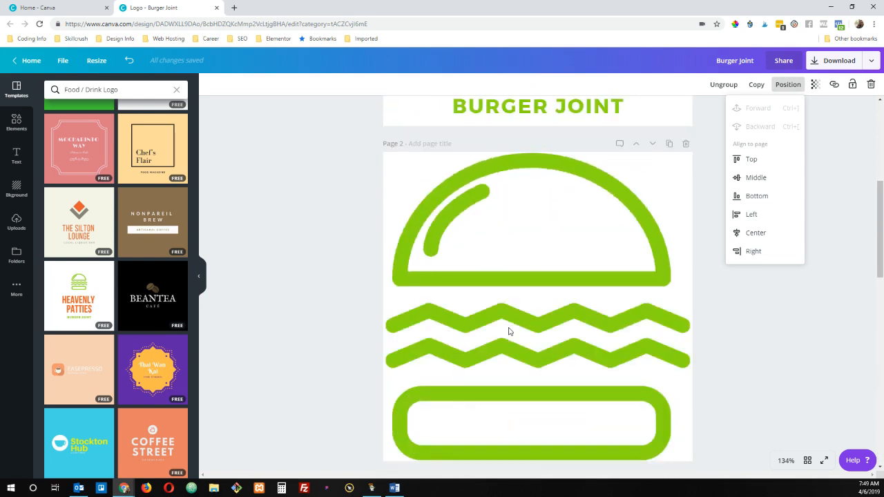
{"action": "scroll", "coordinate": [508, 331], "scroll_direction": "up", "scroll_amount": 1}
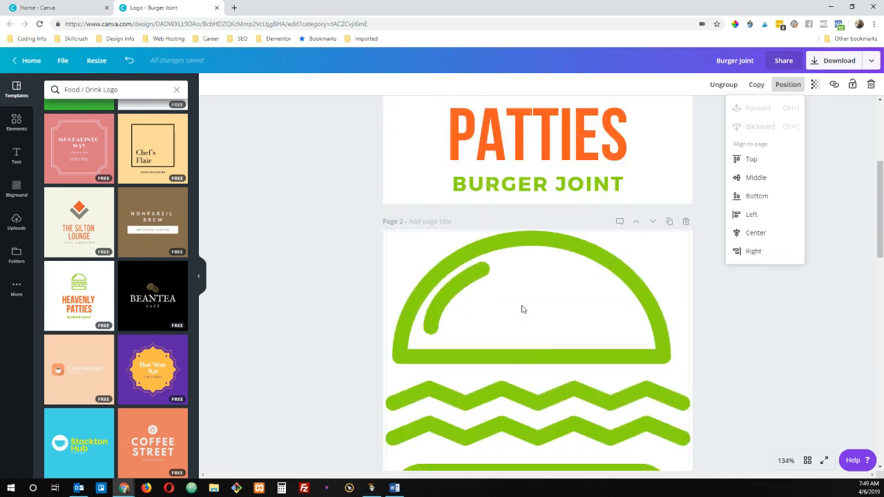